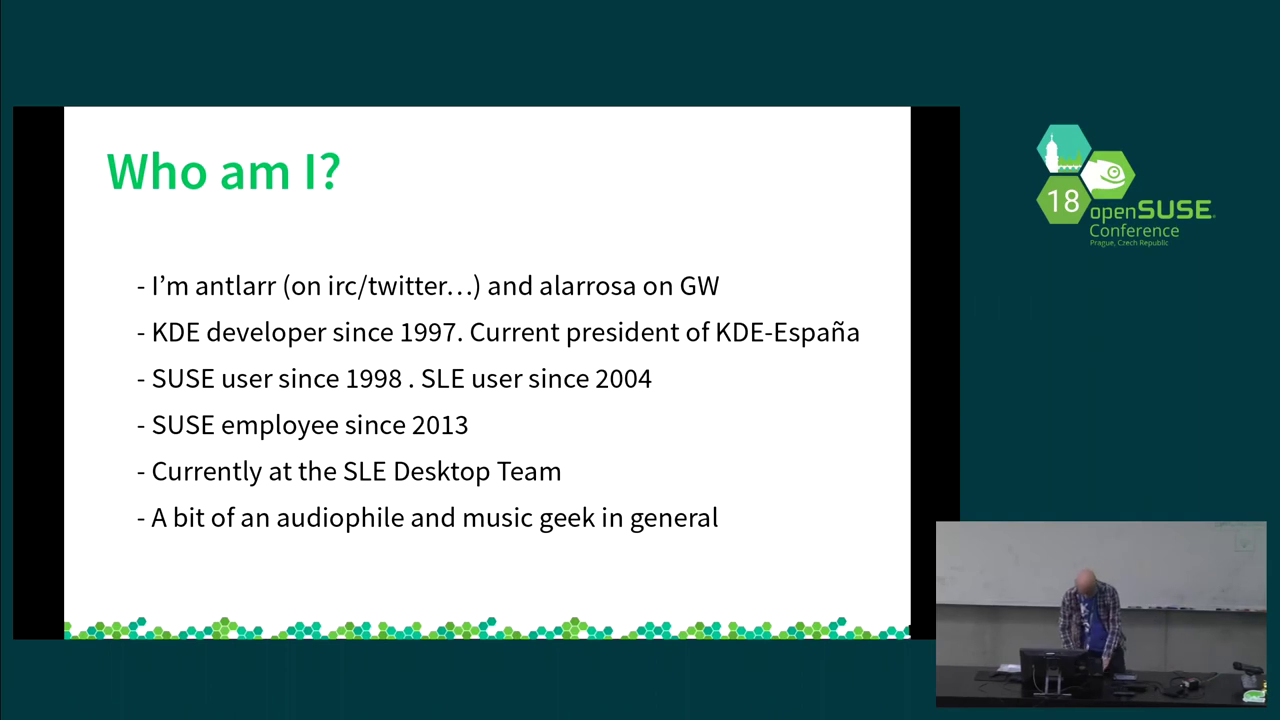
Step: Exit the slideshow and bring up the Mycroft assistant panel from the taskbar
{"action": "key", "text": "Escape"}
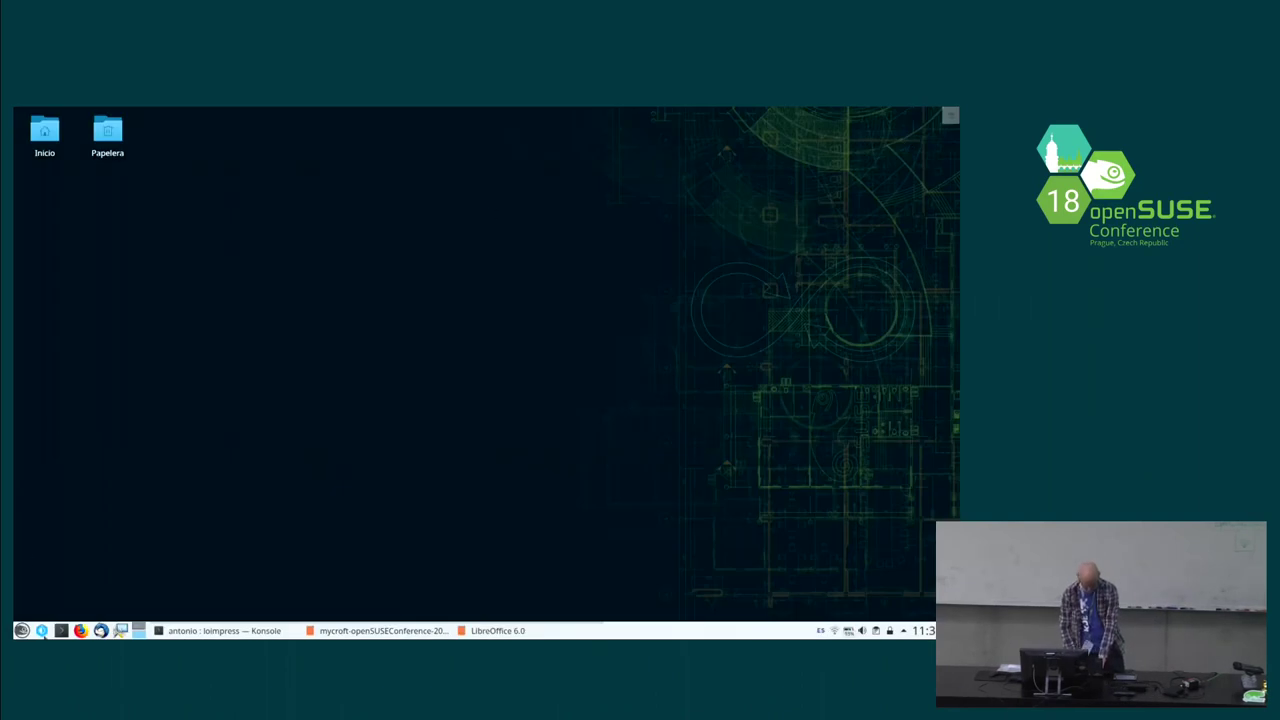
{"action": "left_click", "coordinate": [42, 632]}
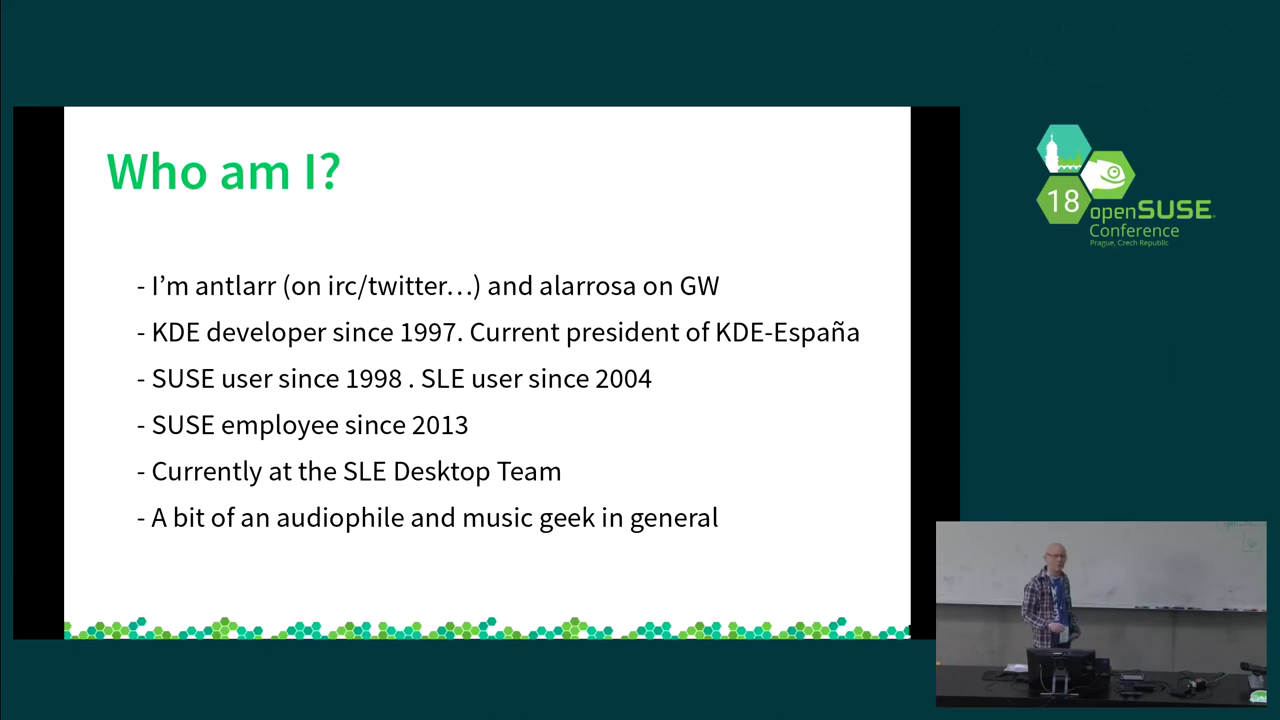
Step: Advance the slideshow from 'Who am I?' to the 'What's Mycroft?' slide
{"action": "key", "text": "Right"}
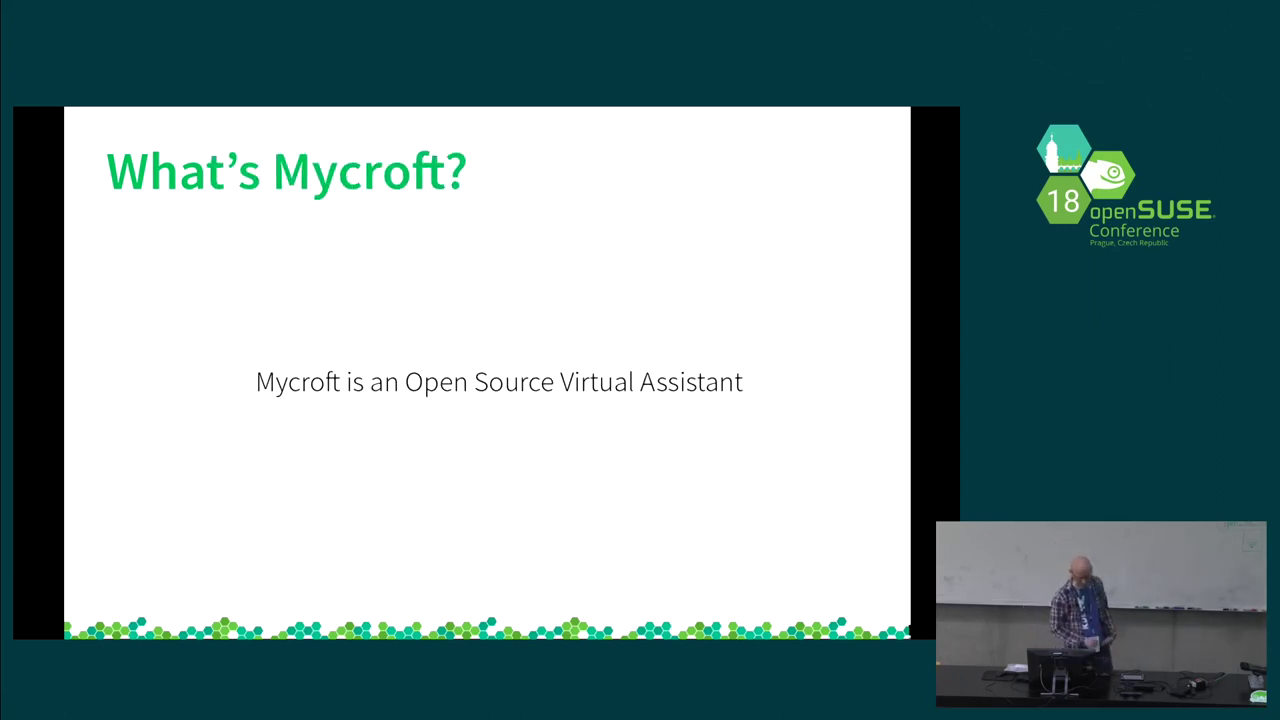
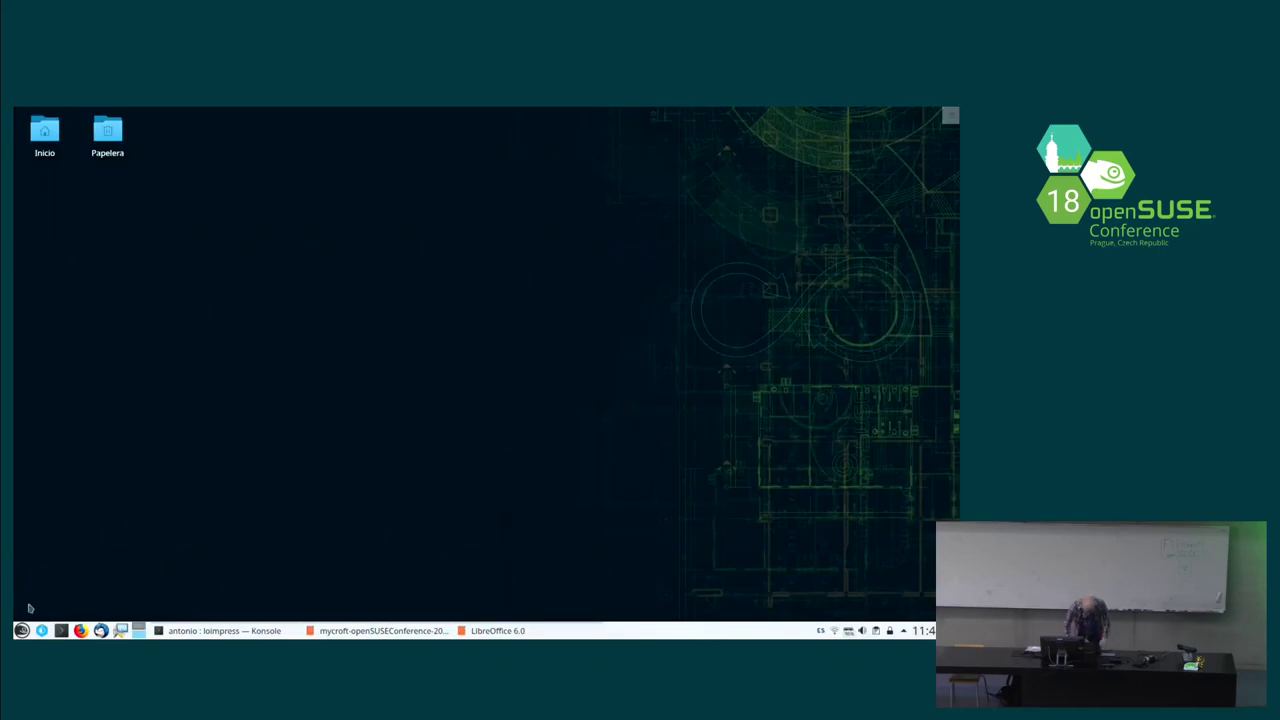
Step: Open the Mycroft assistant widget from its taskbar icon
{"action": "left_click", "coordinate": [41, 631]}
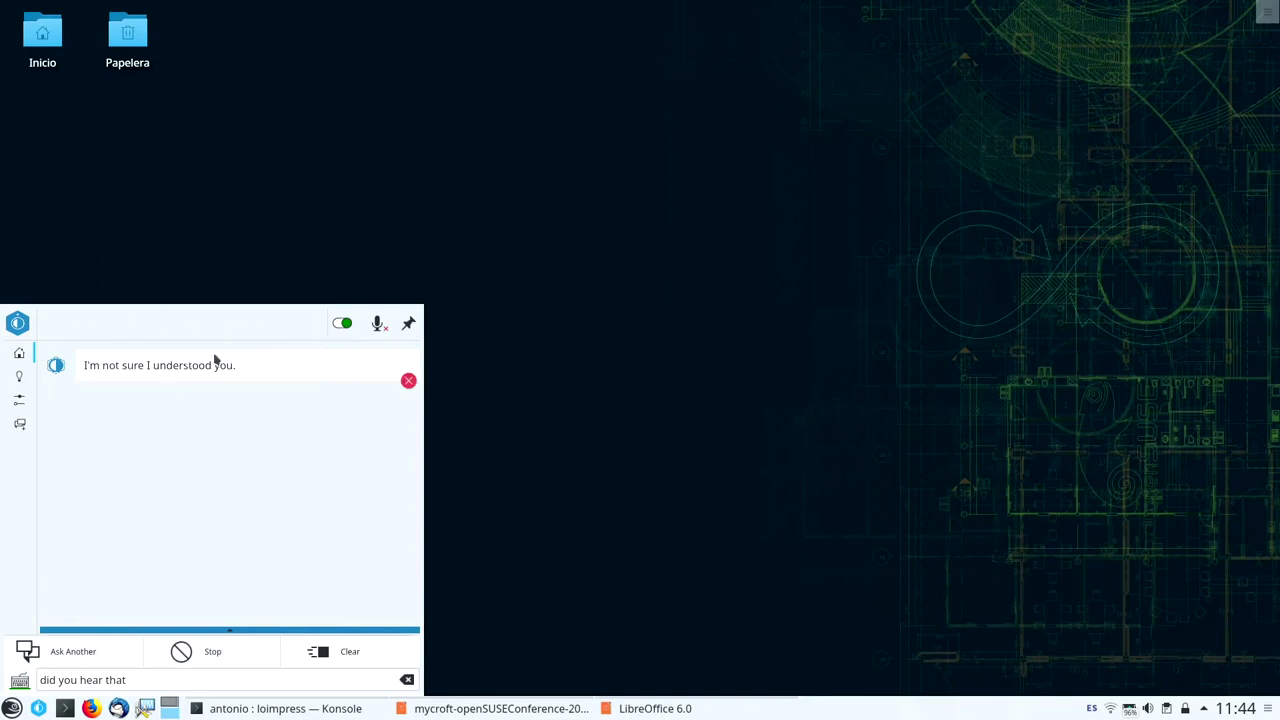
Step: Clear the misunderstood reply and scroll through the Czech news headline cards
{"action": "left_click", "coordinate": [350, 652]}
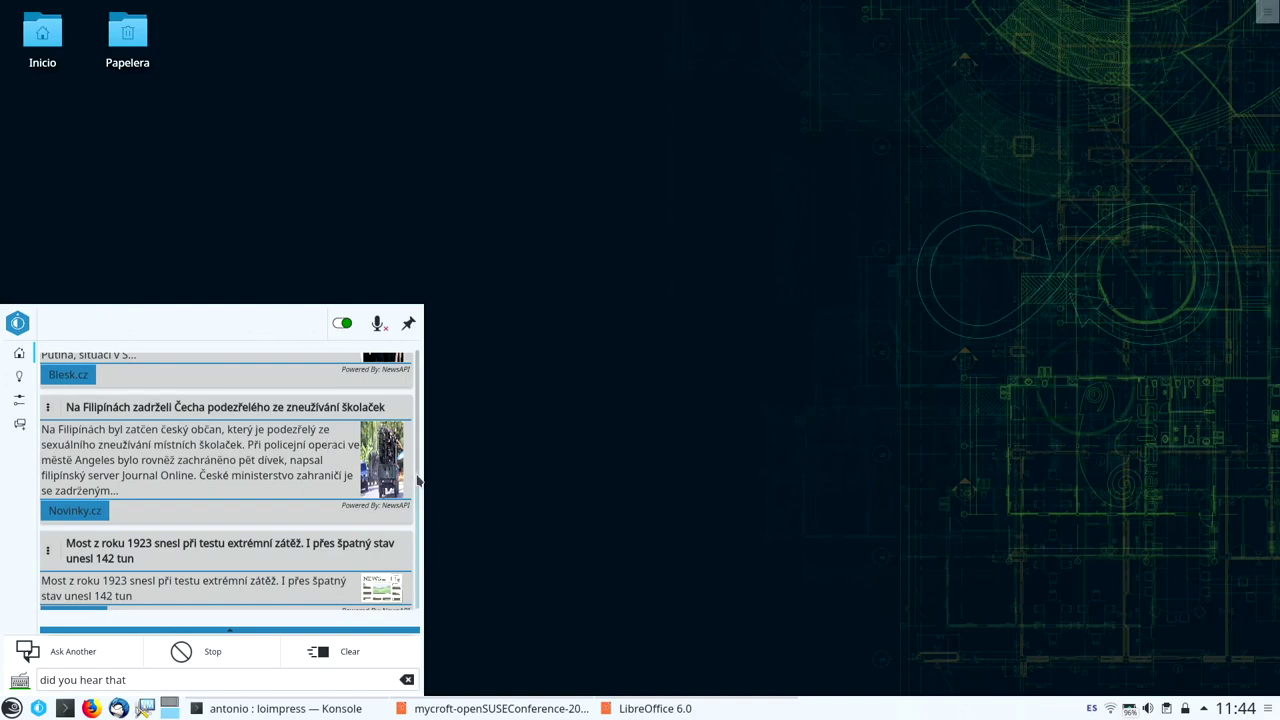
{"action": "scroll", "coordinate": [418, 480], "scroll_direction": "down", "scroll_amount": 3}
{"action": "scroll", "coordinate": [418, 480], "scroll_direction": "down", "scroll_amount": 3}
{"action": "scroll", "coordinate": [418, 480], "scroll_direction": "down", "scroll_amount": 2}
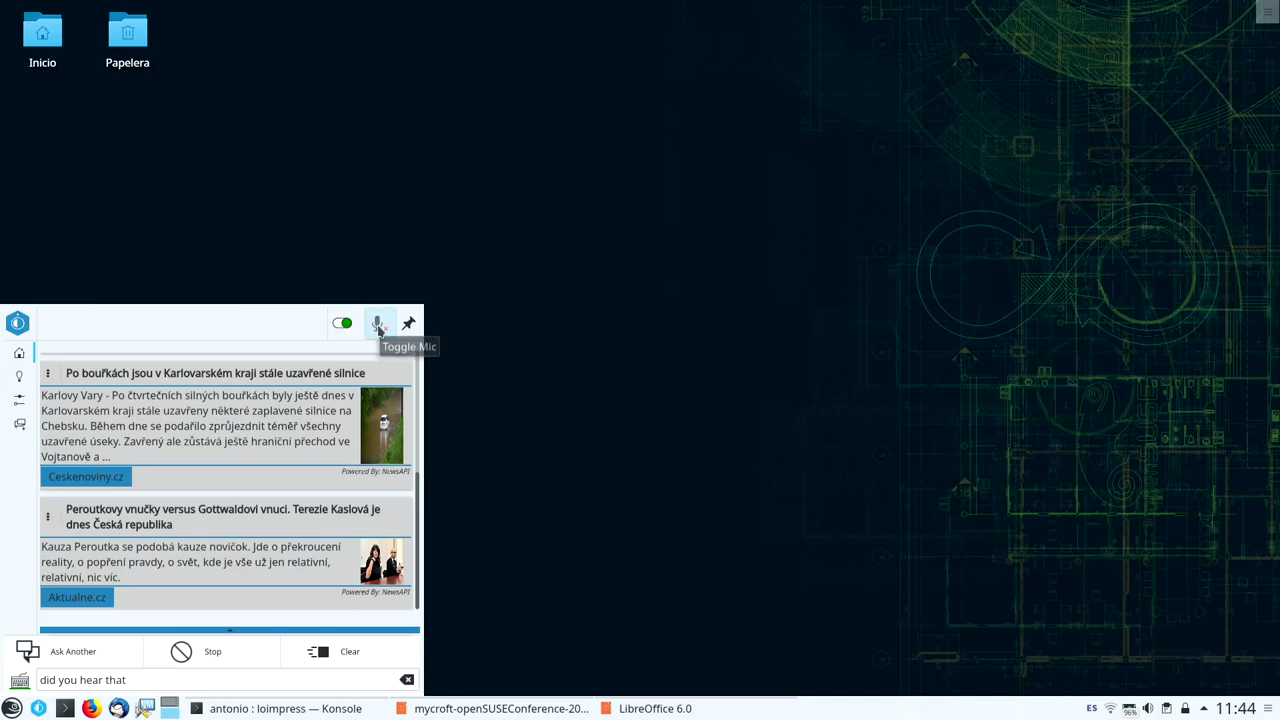
Step: Turn on Toggle Mic voice listening, then close the Mycroft popup
{"action": "left_click", "coordinate": [378, 326]}
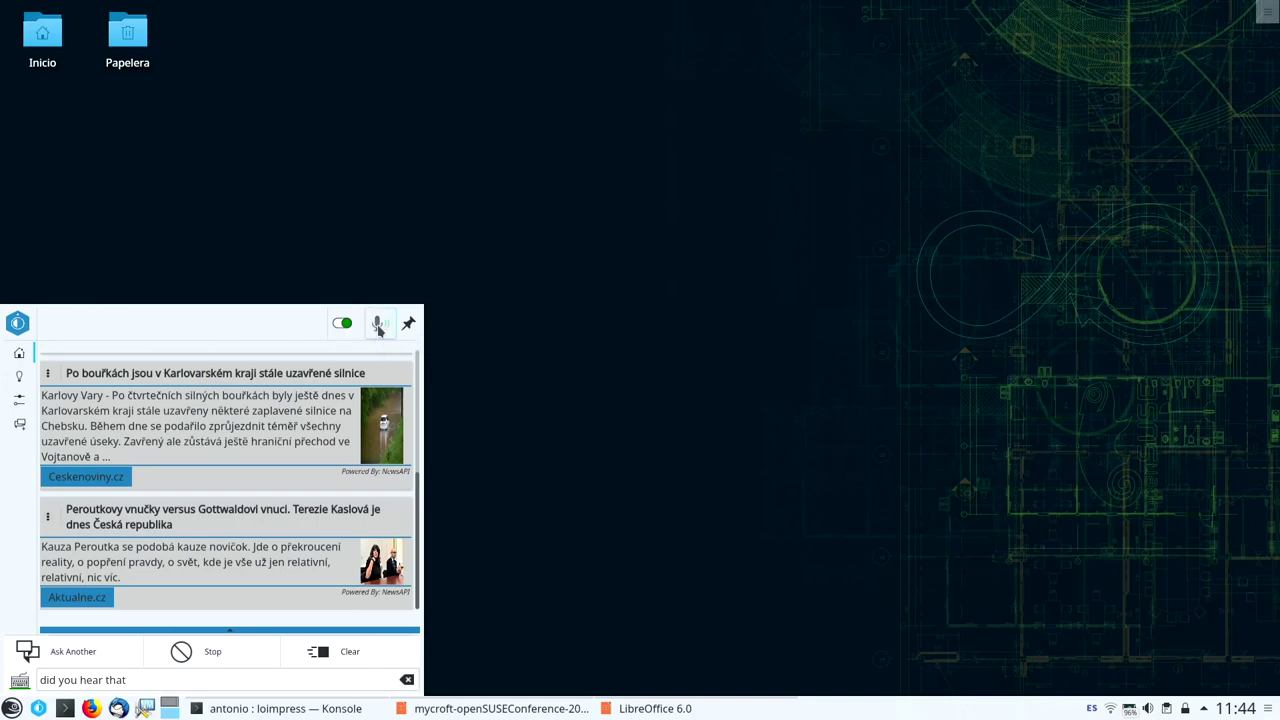
{"action": "left_click", "coordinate": [527, 365]}
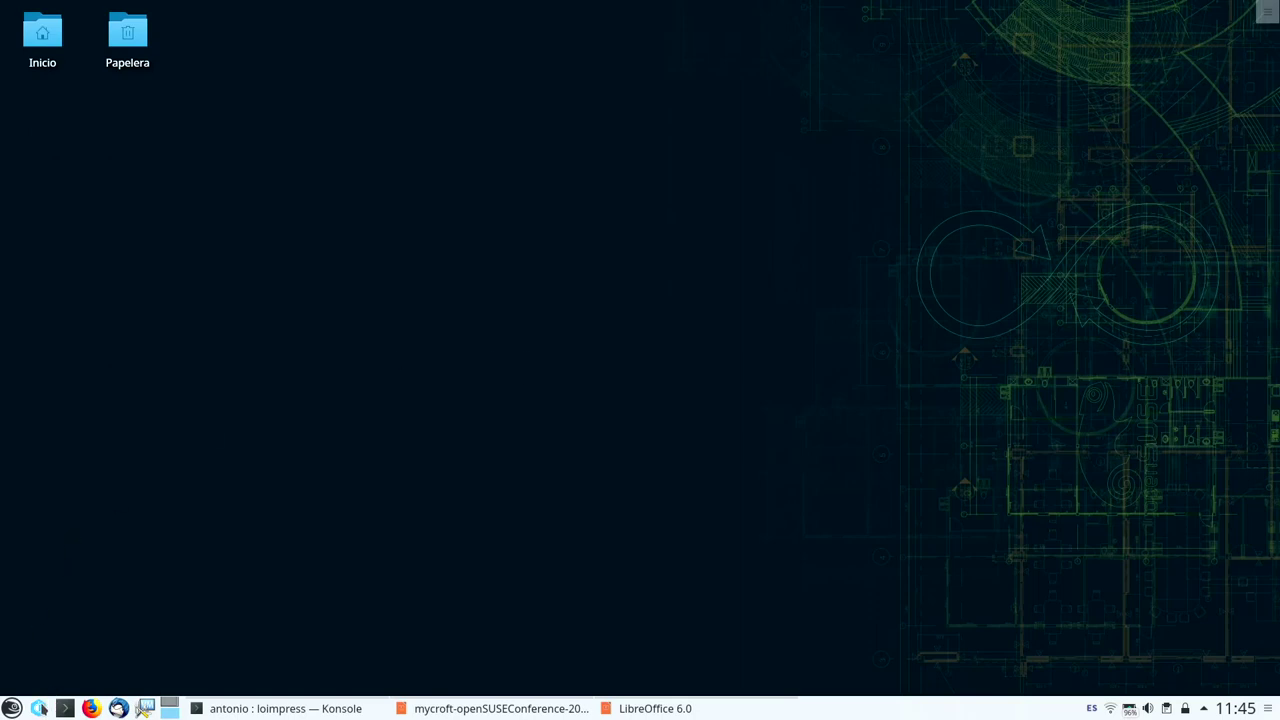
Step: Reopen the Mycroft conversation panel from its taskbar icon
{"action": "left_click", "coordinate": [39, 708]}
{"action": "type", "text": "when was karyn parsons born"}
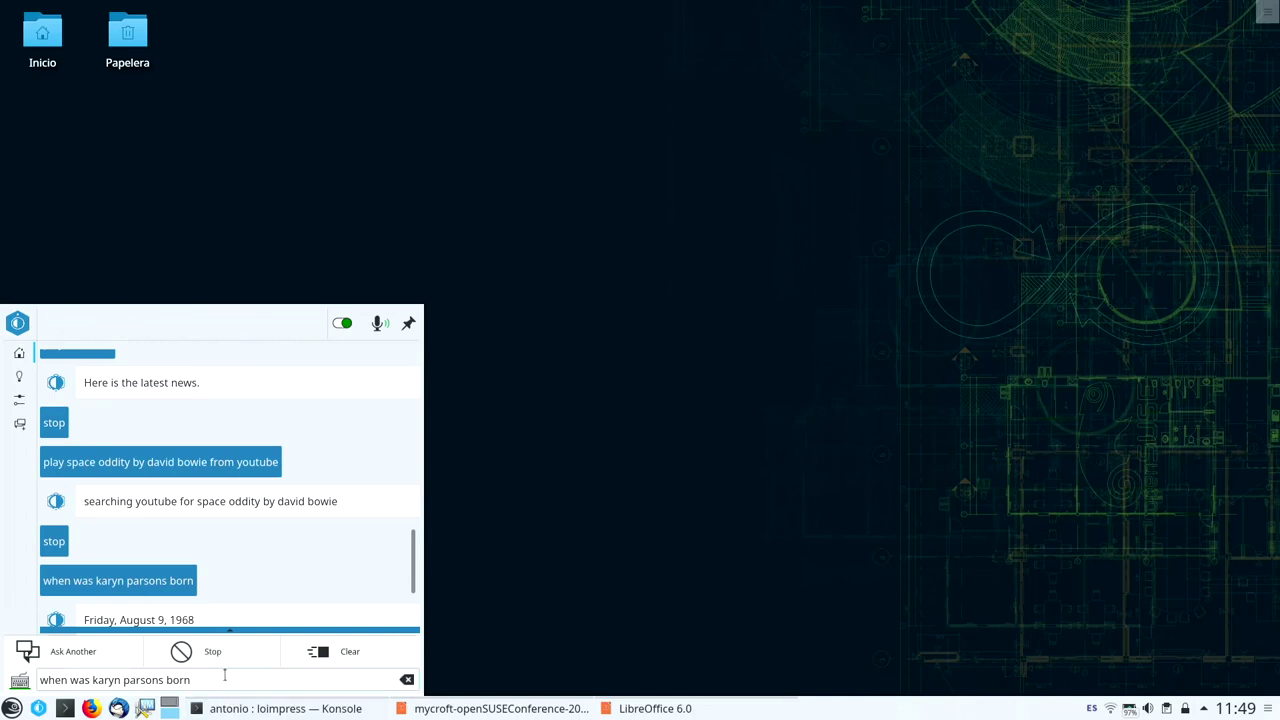
Step: Delete the previous birth-date question from the Mycroft query field
{"action": "left_click", "coordinate": [223, 679]}
{"action": "key", "text": "BackSpace"}
{"action": "key", "text": "BackSpace"}
{"action": "key", "text": "BackSpace"}
{"action": "key", "text": "BackSpace"}
{"action": "key", "text": "BackSpace"}
{"action": "key", "text": "BackSpace"}
{"action": "key", "text": "BackSpace"}
{"action": "key", "text": "BackSpace"}
{"action": "key", "text": "BackSpace"}
{"action": "type", "text": "so"}
{"action": "key", "text": "BackSpace"}
{"action": "key", "text": "BackSpace"}
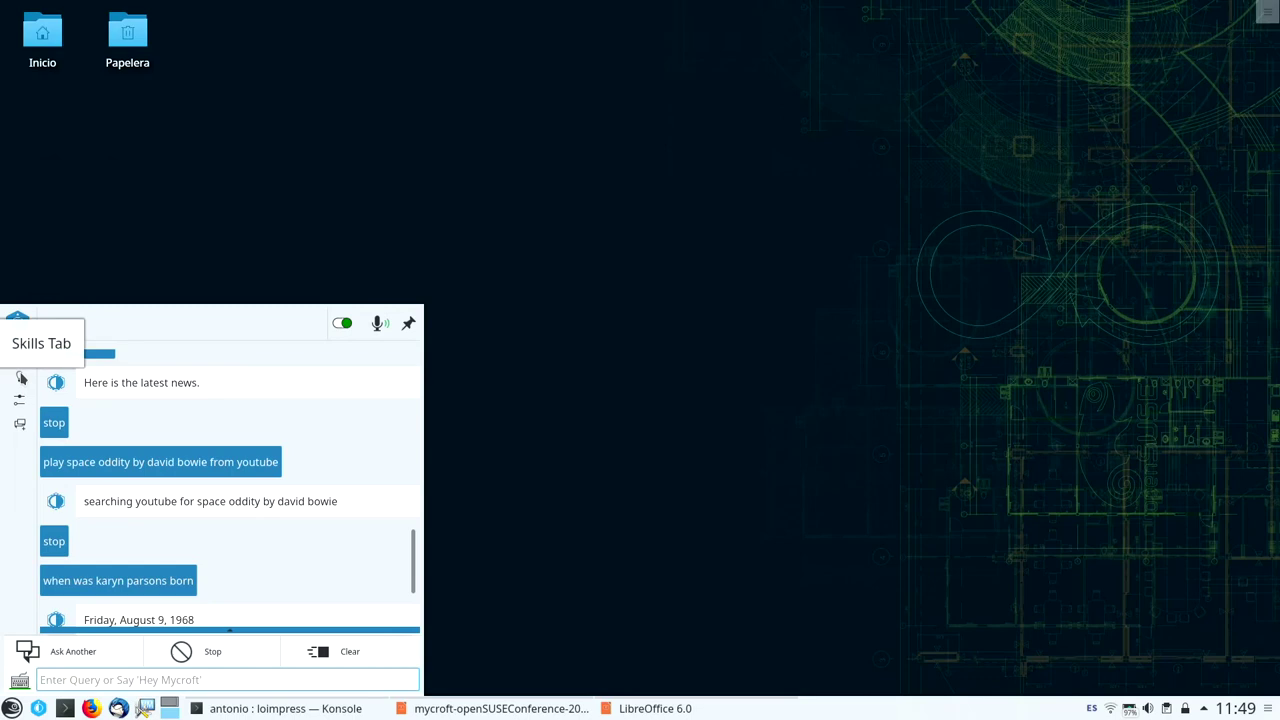
Step: Show the skill hints list and scroll to the Spell, Productivity and WiKi examples
{"action": "left_click", "coordinate": [22, 378]}
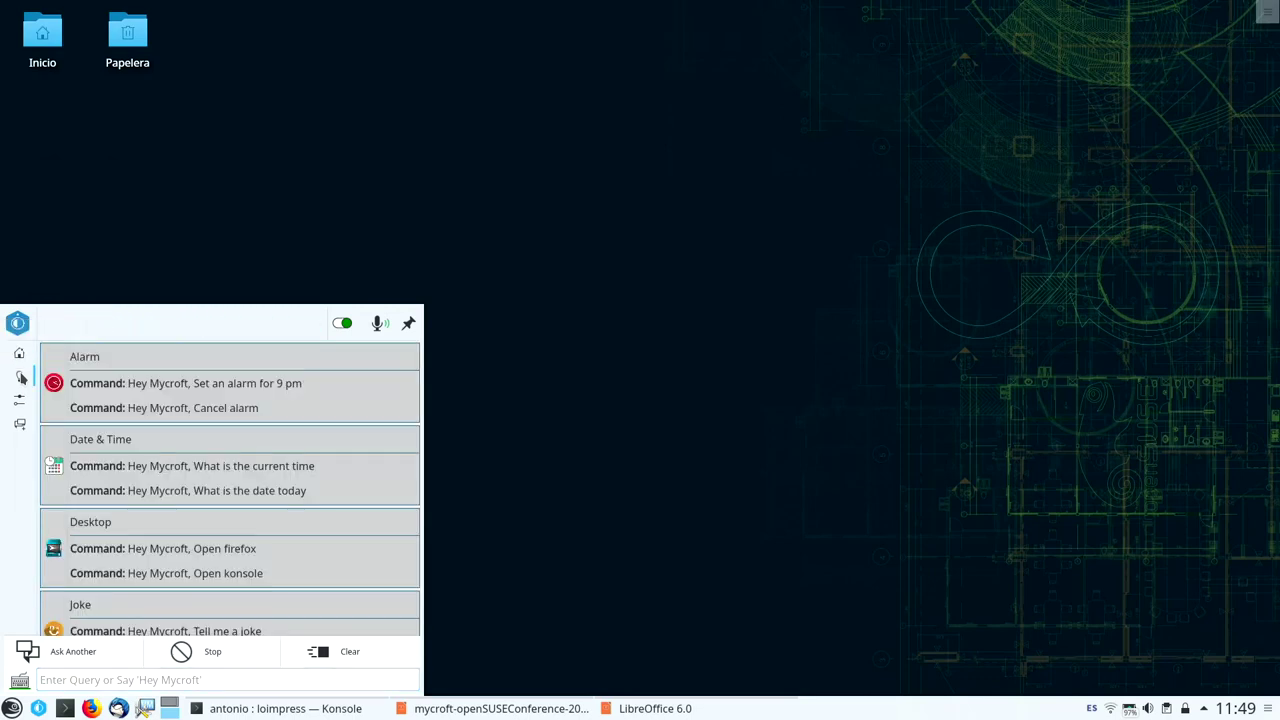
{"action": "scroll", "coordinate": [195, 418], "scroll_direction": "down", "scroll_amount": 2}
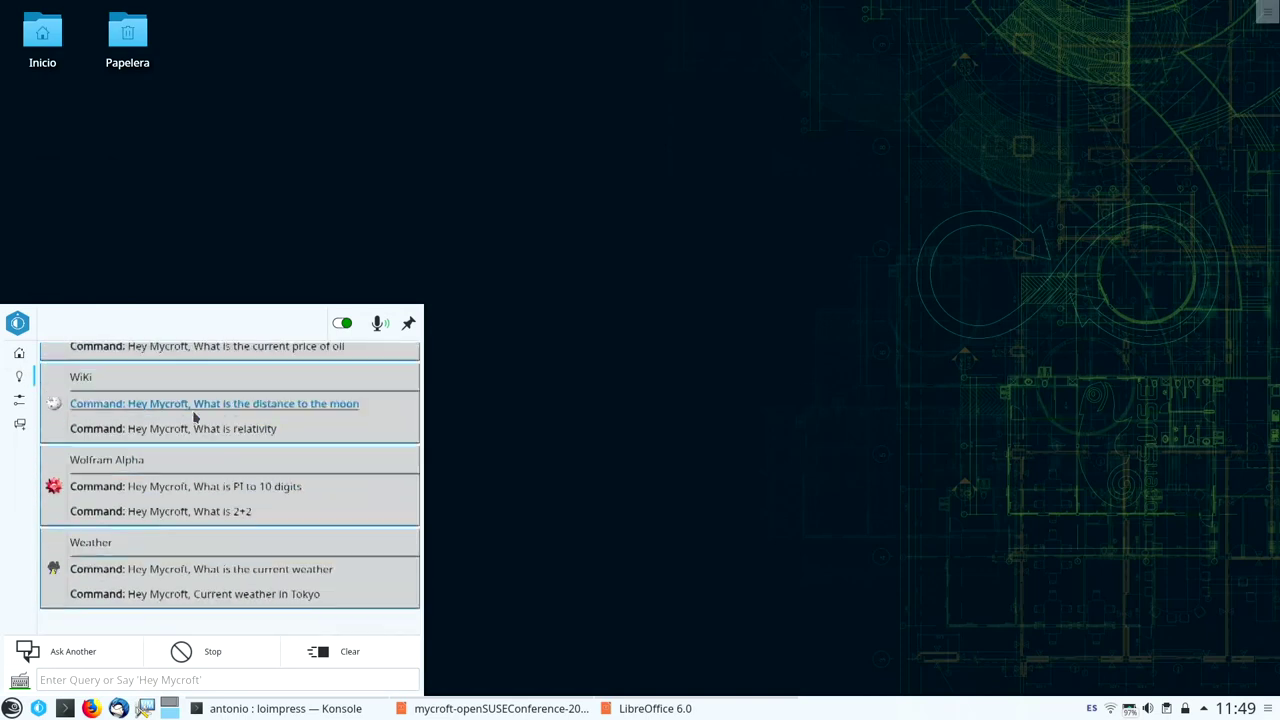
{"action": "scroll", "coordinate": [194, 417], "scroll_direction": "up", "scroll_amount": 1}
{"action": "scroll", "coordinate": [194, 417], "scroll_direction": "up", "scroll_amount": 2}
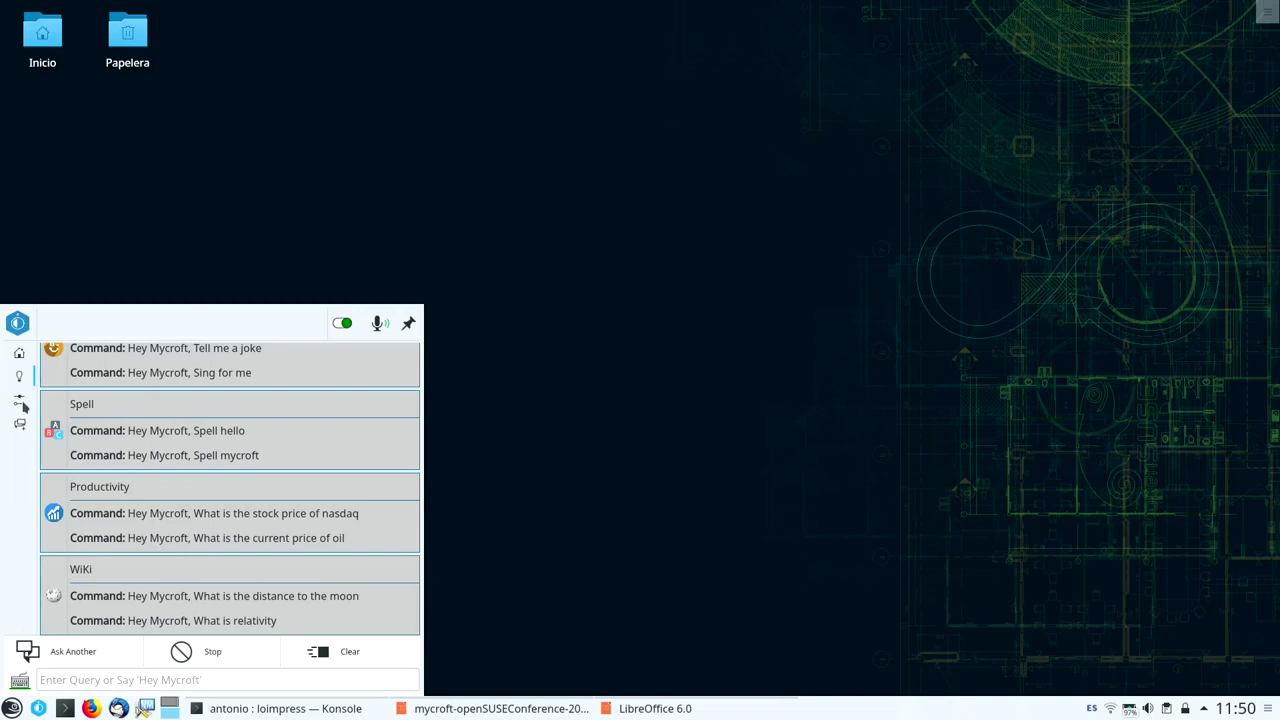
Step: View the General settings page, then switch to the skill installation page
{"action": "left_click", "coordinate": [21, 403]}
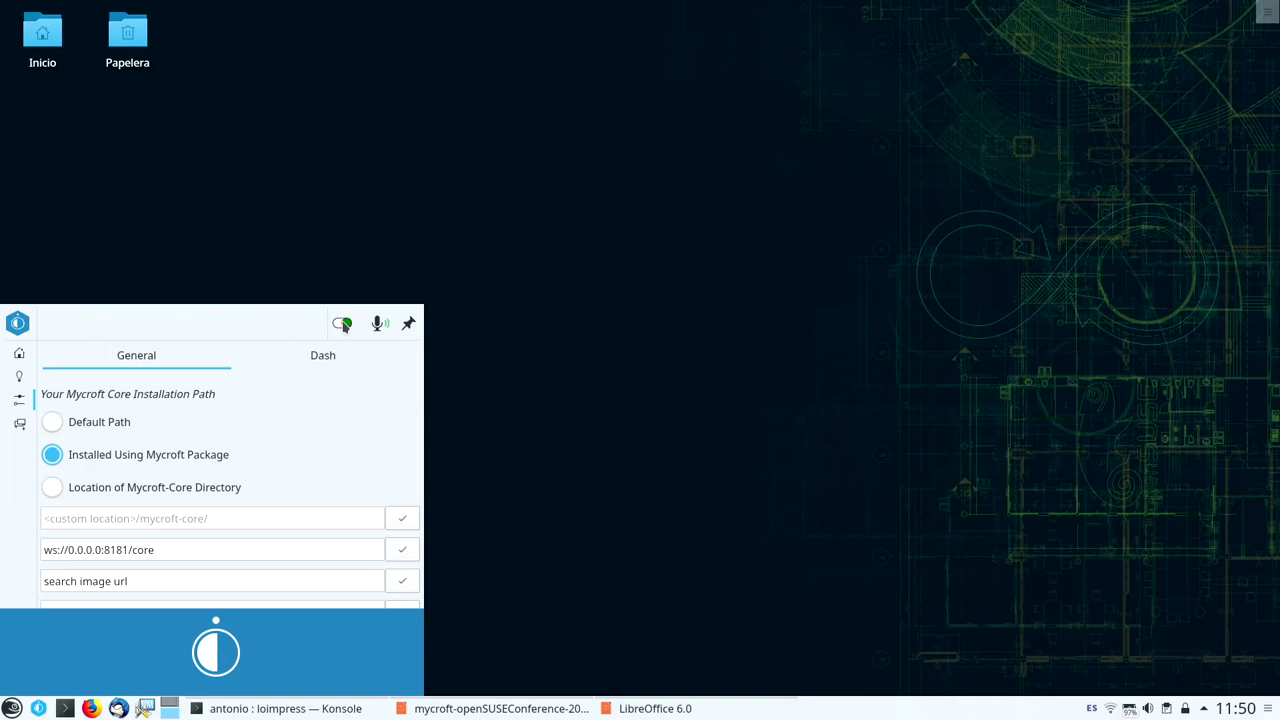
{"action": "left_click", "coordinate": [19, 424]}
Step: On the Skill Installs page, refresh the installable skills list and scroll through it
{"action": "left_click", "coordinate": [19, 424]}
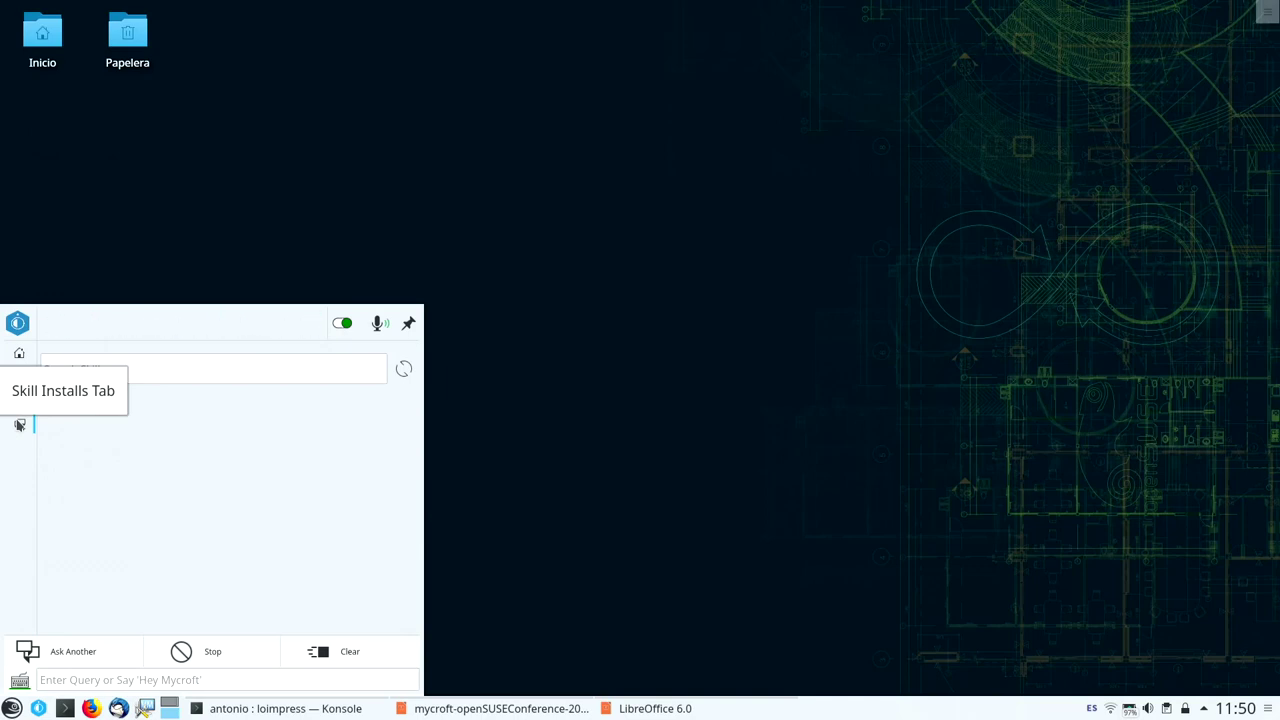
{"action": "left_click", "coordinate": [404, 371]}
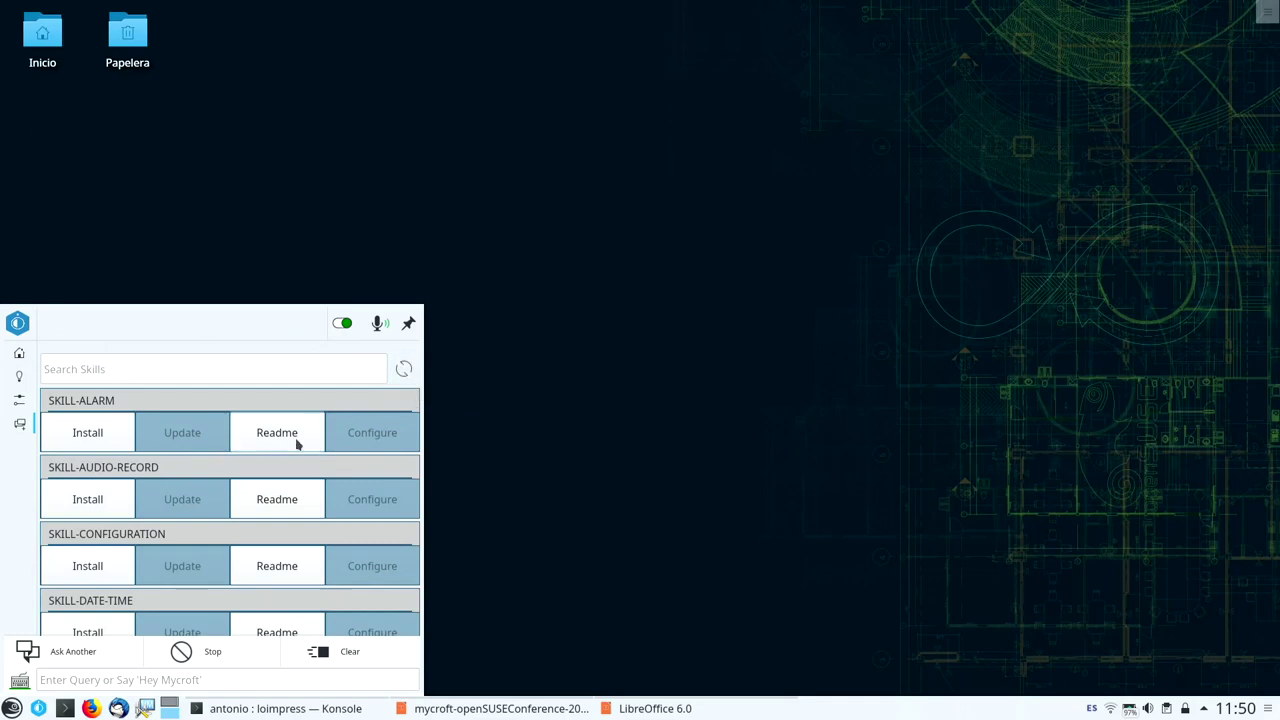
{"action": "scroll", "coordinate": [297, 444], "scroll_direction": "down", "scroll_amount": 3}
{"action": "scroll", "coordinate": [297, 444], "scroll_direction": "down", "scroll_amount": 5}
{"action": "scroll", "coordinate": [297, 444], "scroll_direction": "down", "scroll_amount": 5}
{"action": "scroll", "coordinate": [297, 444], "scroll_direction": "down", "scroll_amount": 5}
{"action": "scroll", "coordinate": [297, 444], "scroll_direction": "down", "scroll_amount": 5}
{"action": "scroll", "coordinate": [297, 444], "scroll_direction": "down", "scroll_amount": 5}
{"action": "scroll", "coordinate": [297, 444], "scroll_direction": "down", "scroll_amount": 2}
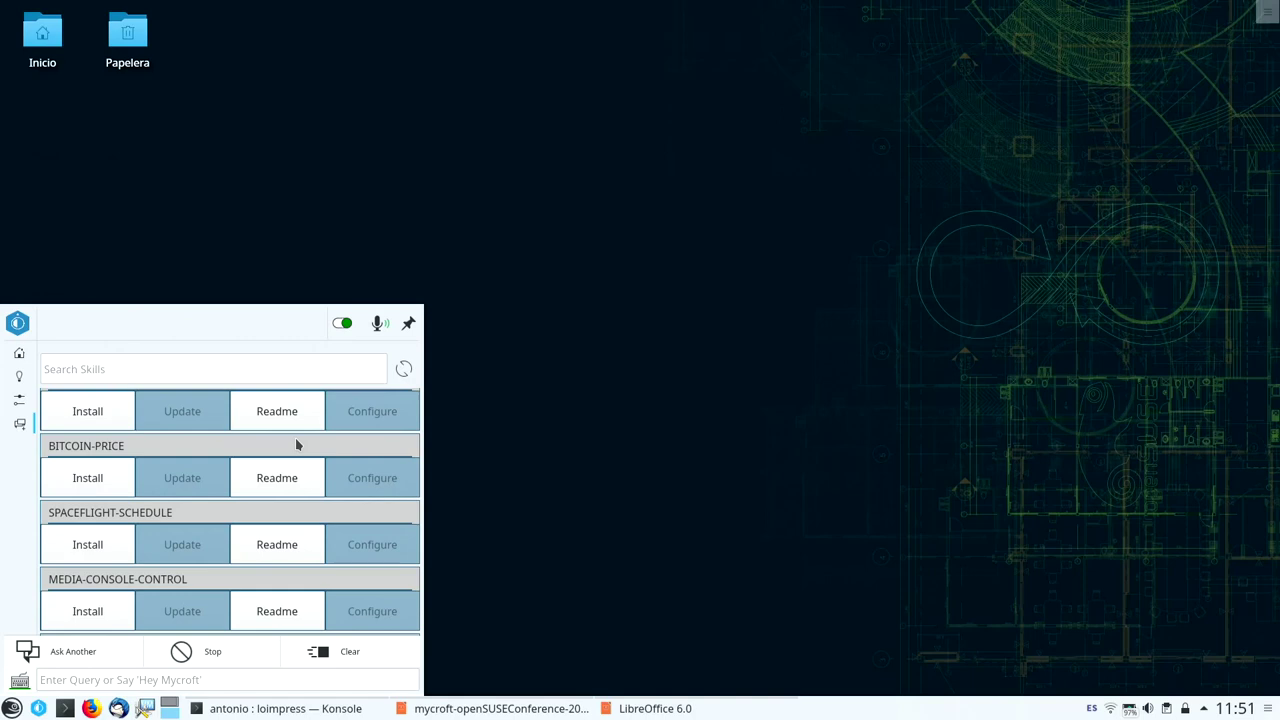
{"action": "scroll", "coordinate": [188, 500], "scroll_direction": "down", "scroll_amount": 3}
{"action": "scroll", "coordinate": [188, 500], "scroll_direction": "down", "scroll_amount": 5}
{"action": "scroll", "coordinate": [188, 500], "scroll_direction": "down", "scroll_amount": 5}
Step: Search the skills for 'hue' and open the HUE skill's readme
{"action": "left_click", "coordinate": [190, 360]}
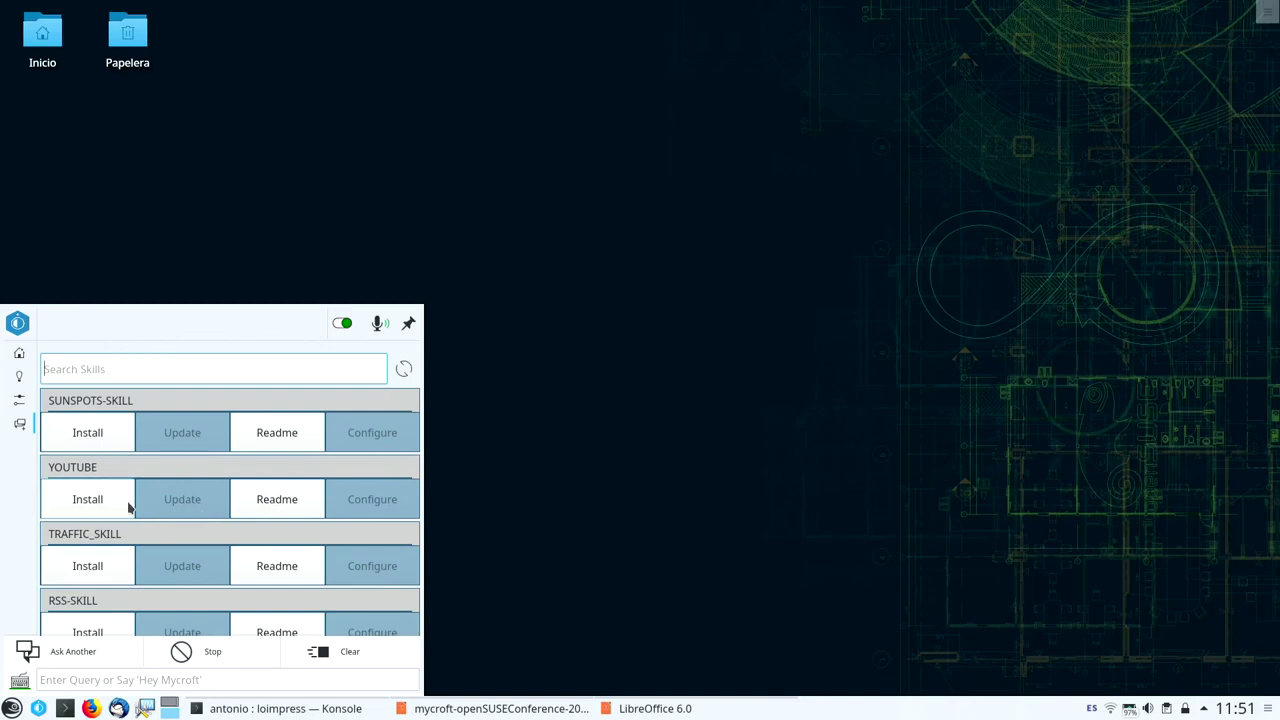
{"action": "scroll", "coordinate": [128, 505], "scroll_direction": "down", "scroll_amount": 5}
{"action": "scroll", "coordinate": [128, 505], "scroll_direction": "down", "scroll_amount": 5}
{"action": "scroll", "coordinate": [150, 460], "scroll_direction": "down", "scroll_amount": 5}
{"action": "scroll", "coordinate": [170, 412], "scroll_direction": "down", "scroll_amount": 5}
{"action": "type", "text": "hue"}
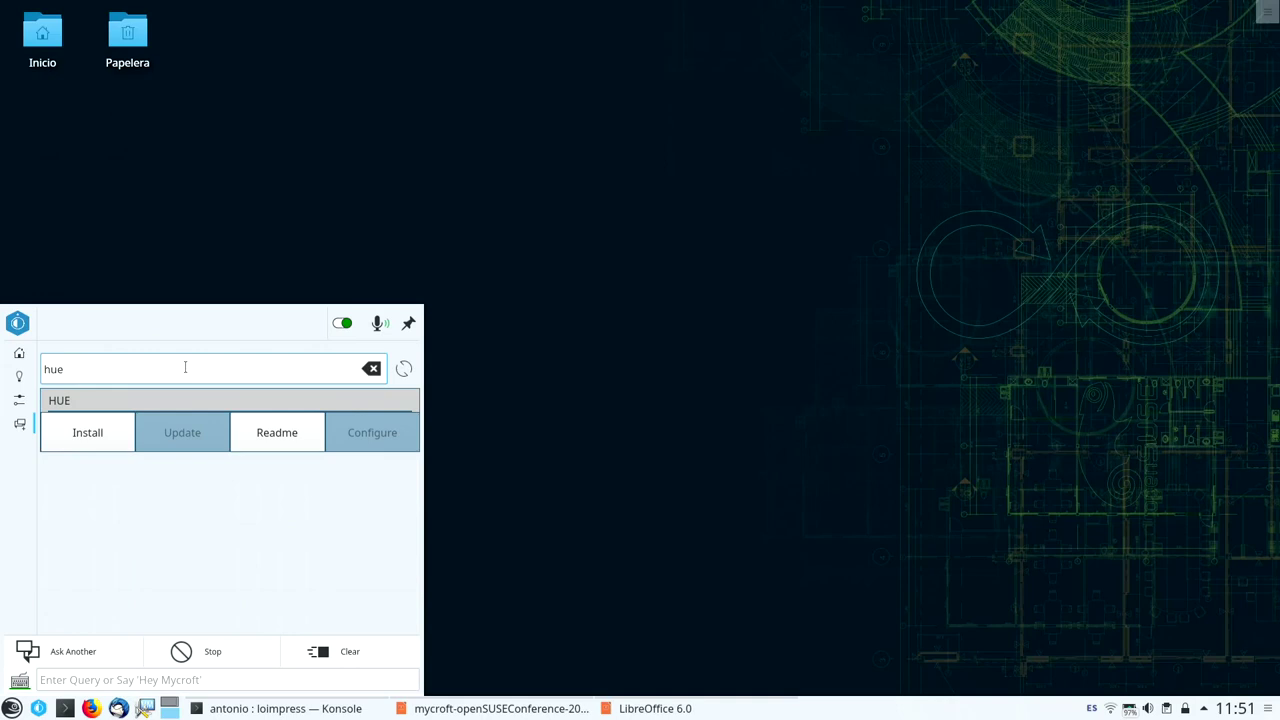
{"action": "left_click", "coordinate": [277, 433]}
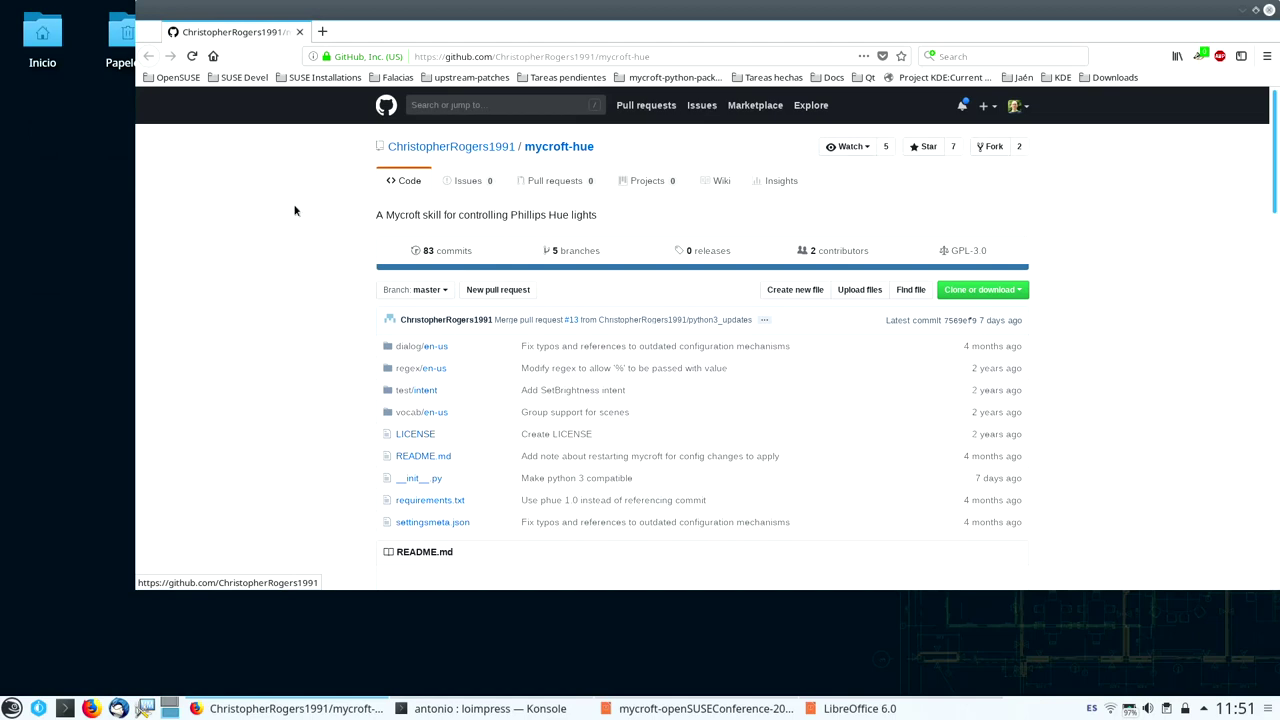
Step: Scroll down the mycroft-hue README to its manual install steps
{"action": "scroll", "coordinate": [295, 210], "scroll_direction": "down", "scroll_amount": 5}
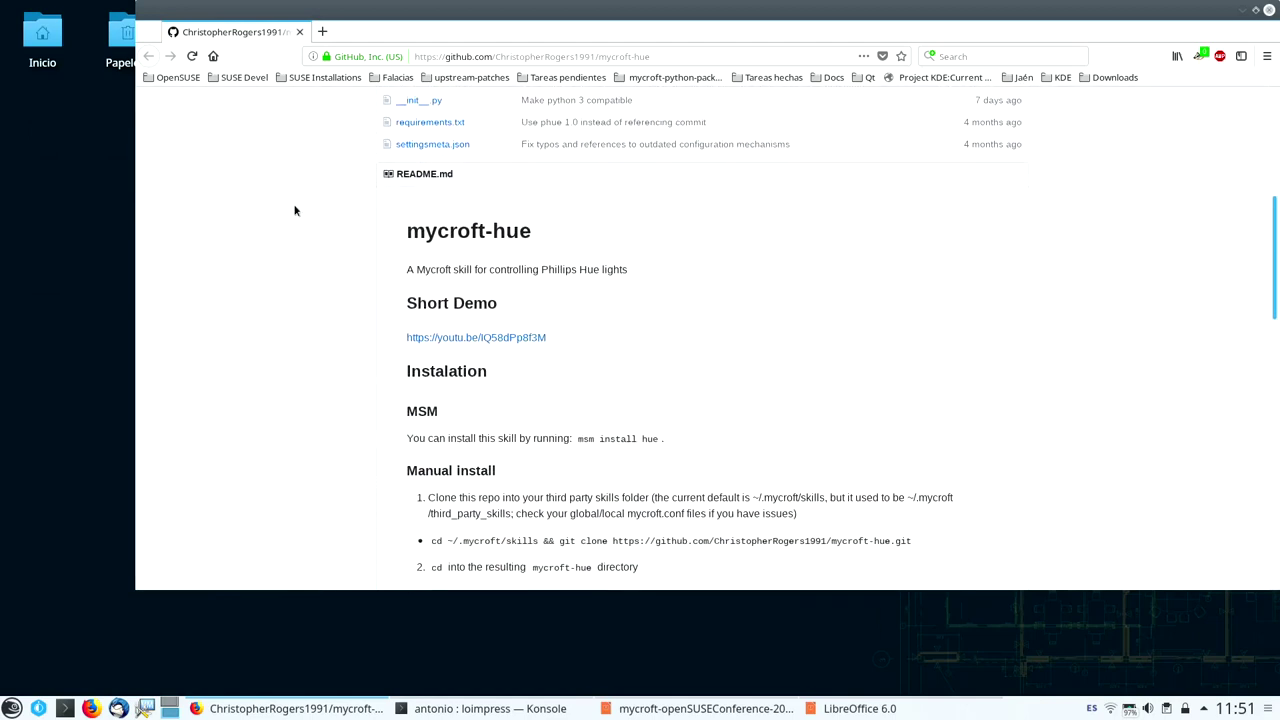
{"action": "scroll", "coordinate": [454, 378], "scroll_direction": "down", "scroll_amount": 1}
{"action": "scroll", "coordinate": [460, 323], "scroll_direction": "down", "scroll_amount": 5}
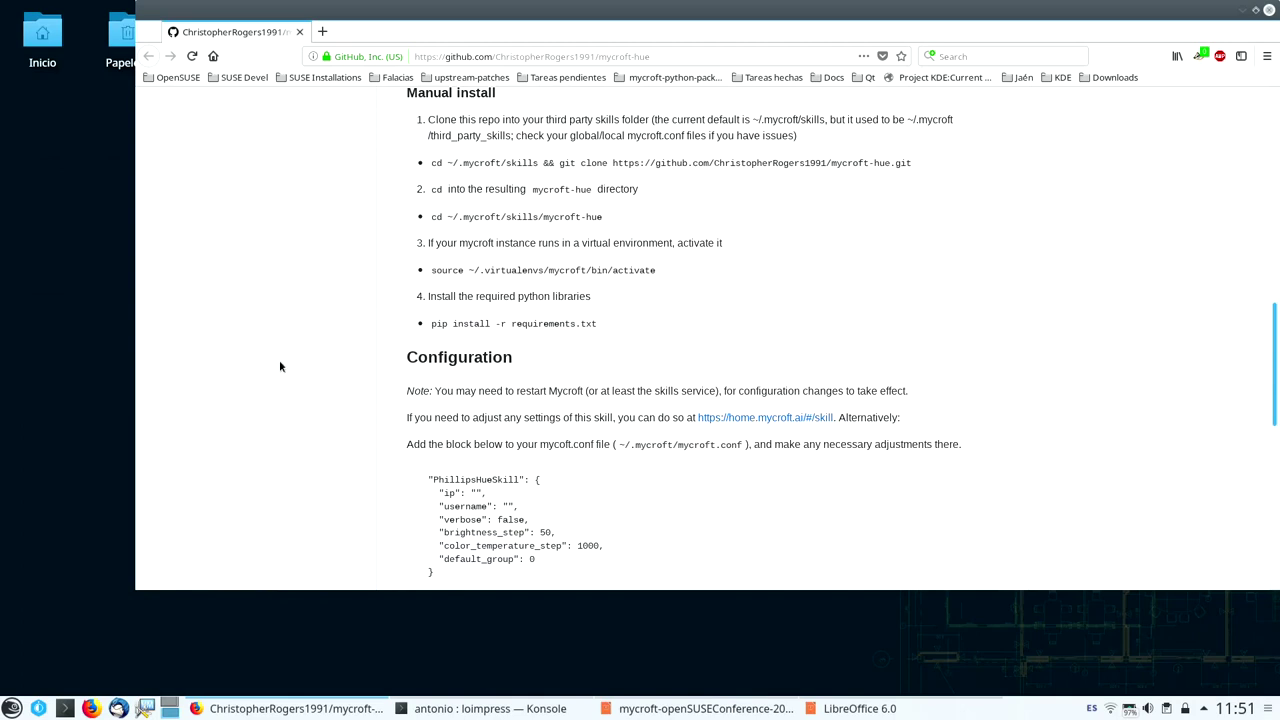
{"action": "scroll", "coordinate": [280, 366], "scroll_direction": "down", "scroll_amount": 2}
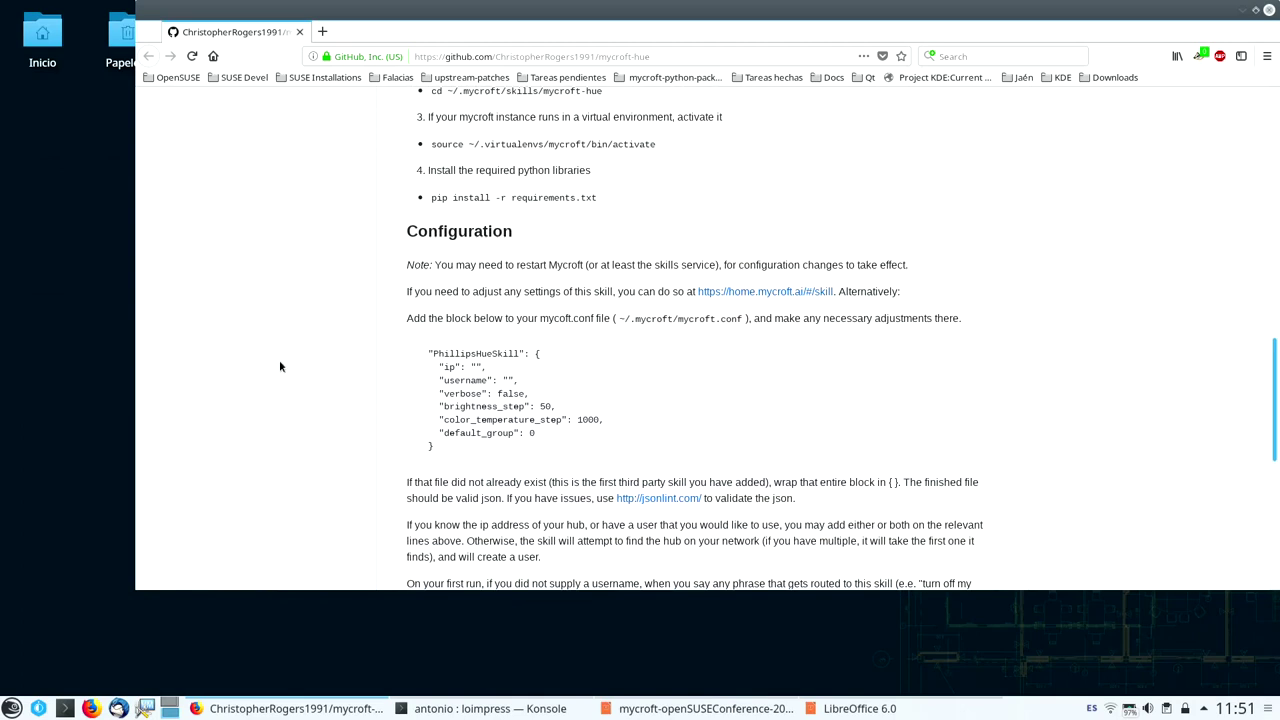
{"action": "mouse_move", "coordinate": [459, 357]}
{"action": "scroll", "coordinate": [564, 240], "scroll_direction": "down", "scroll_amount": 3}
{"action": "scroll", "coordinate": [564, 240], "scroll_direction": "down", "scroll_amount": 2}
{"action": "scroll", "coordinate": [564, 240], "scroll_direction": "down", "scroll_amount": 2}
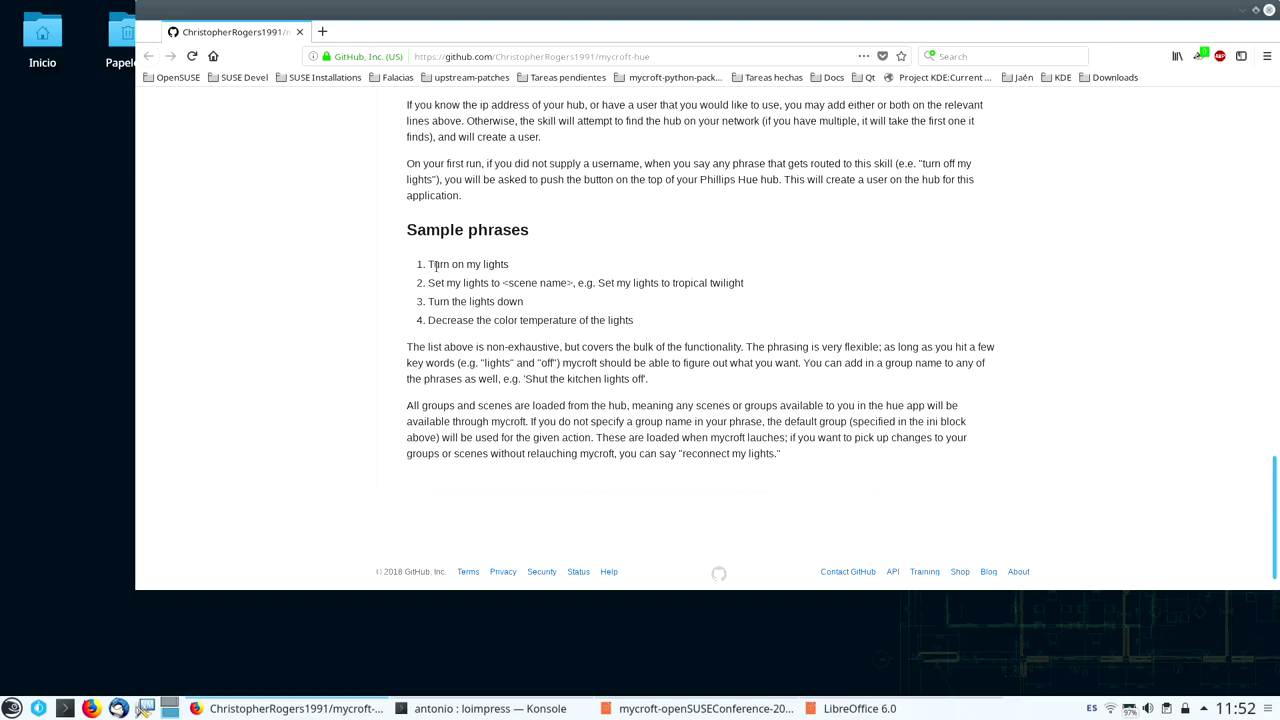
Step: Scroll back up the README and launch a new Konsole terminal
{"action": "scroll", "coordinate": [436, 265], "scroll_direction": "up", "scroll_amount": 3}
{"action": "scroll", "coordinate": [436, 265], "scroll_direction": "up", "scroll_amount": 3}
{"action": "scroll", "coordinate": [436, 265], "scroll_direction": "up", "scroll_amount": 3}
{"action": "scroll", "coordinate": [436, 263], "scroll_direction": "up", "scroll_amount": 1}
{"action": "scroll", "coordinate": [436, 258], "scroll_direction": "up", "scroll_amount": 1}
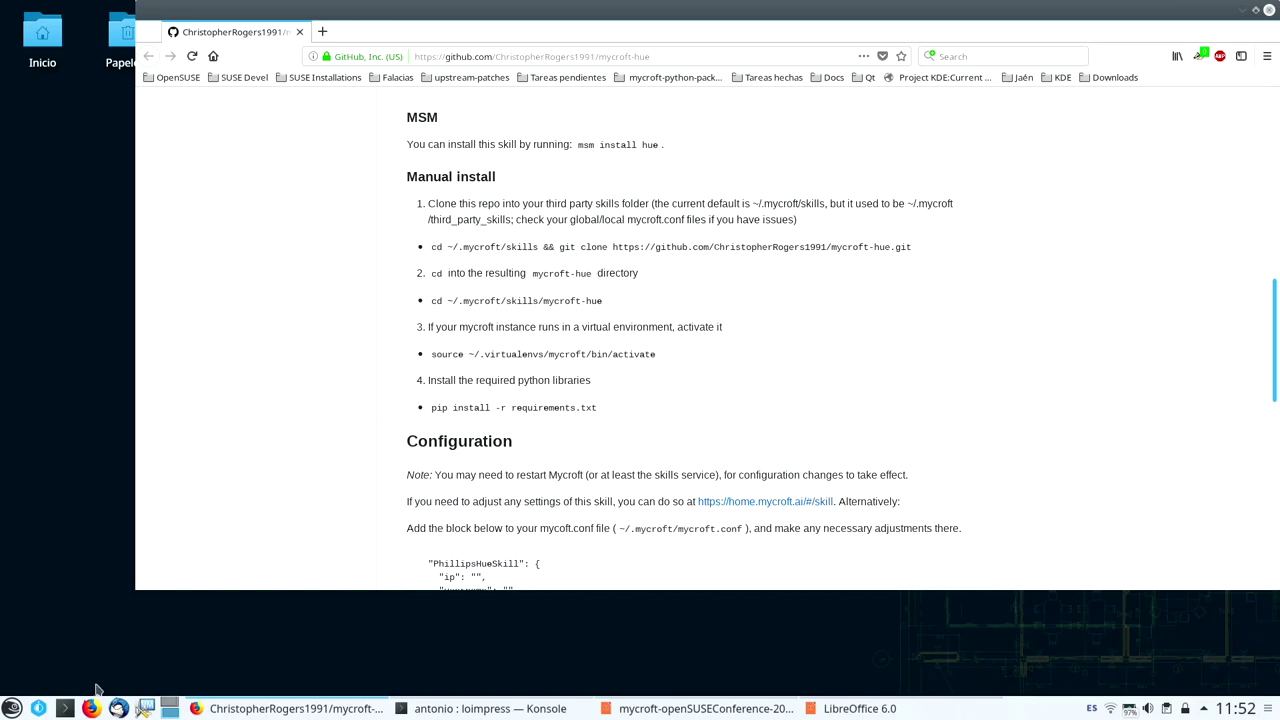
{"action": "left_click", "coordinate": [65, 710]}
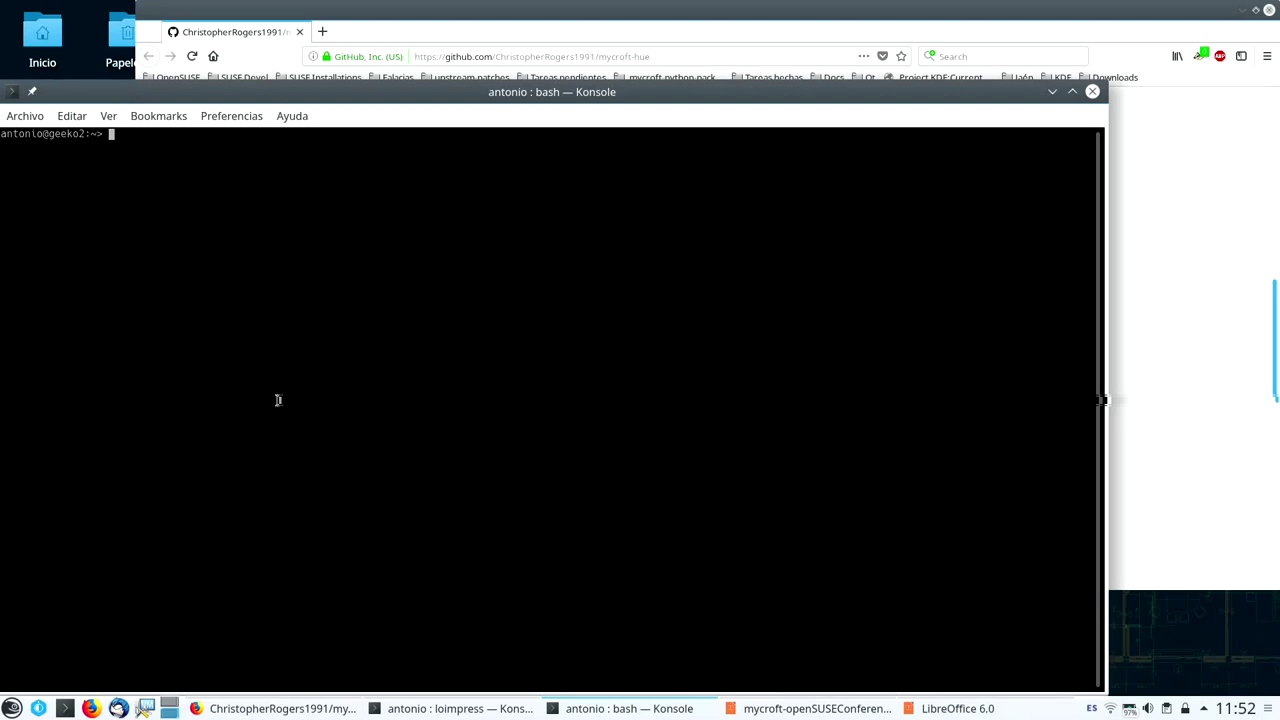
Step: Enlarge the Konsole font, then cd into .mycroft/skills/ and list its skill folders
{"action": "key", "text": "ctrl+plus"}
{"action": "key", "text": "ctrl+plus"}
{"action": "key", "text": "ctrl+plus"}
{"action": "key", "text": "ctrl+plus"}
{"action": "key", "text": "ctrl+plus"}
{"action": "key", "text": "ctrl+plus"}
{"action": "type", "text": "d"}
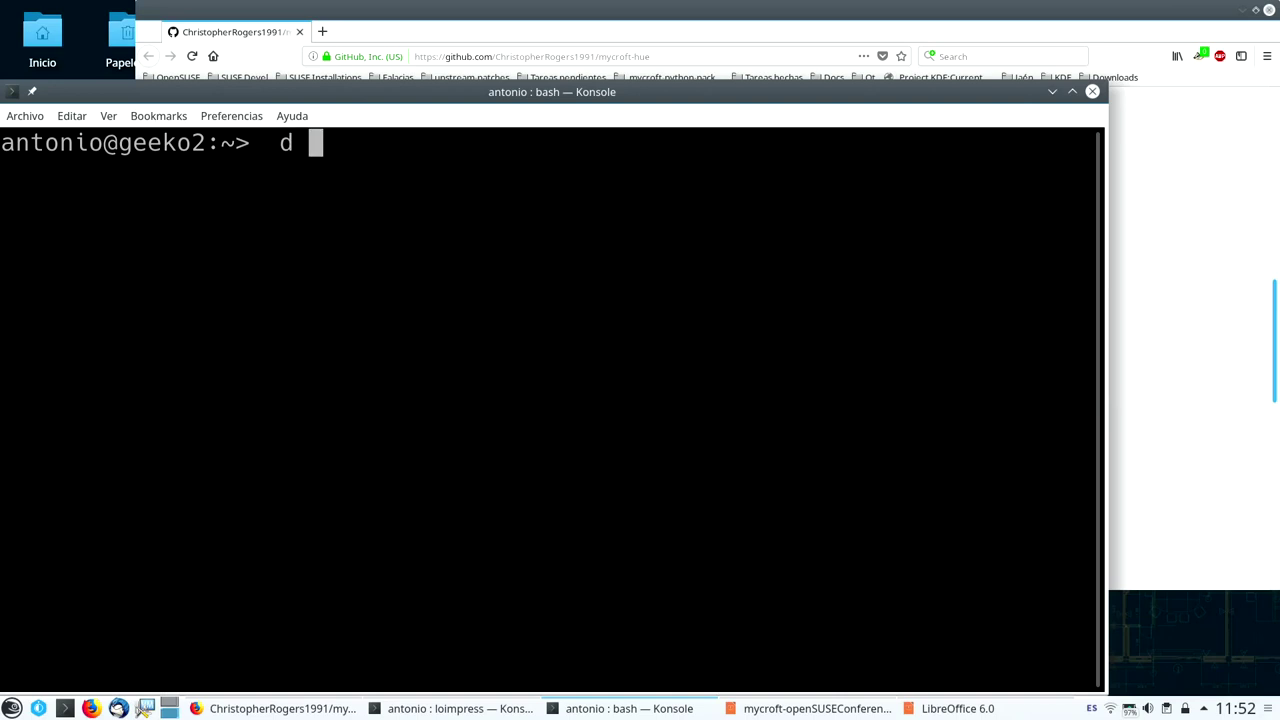
{"action": "key", "text": "BackSpace"}
{"action": "type", "text": "cd .mycroft"}
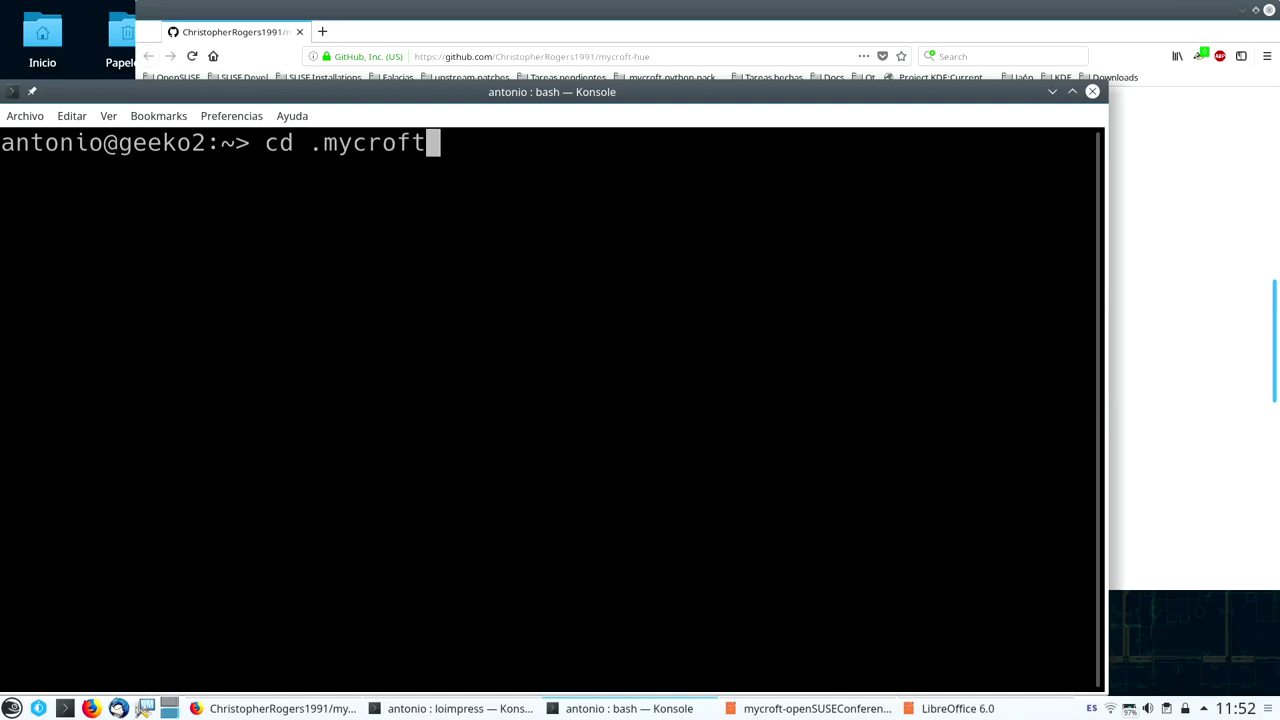
{"action": "type", "text": "/skills/"}
{"action": "key", "text": "Return"}
{"action": "type", "text": "ls"}
{"action": "key", "text": "Return"}
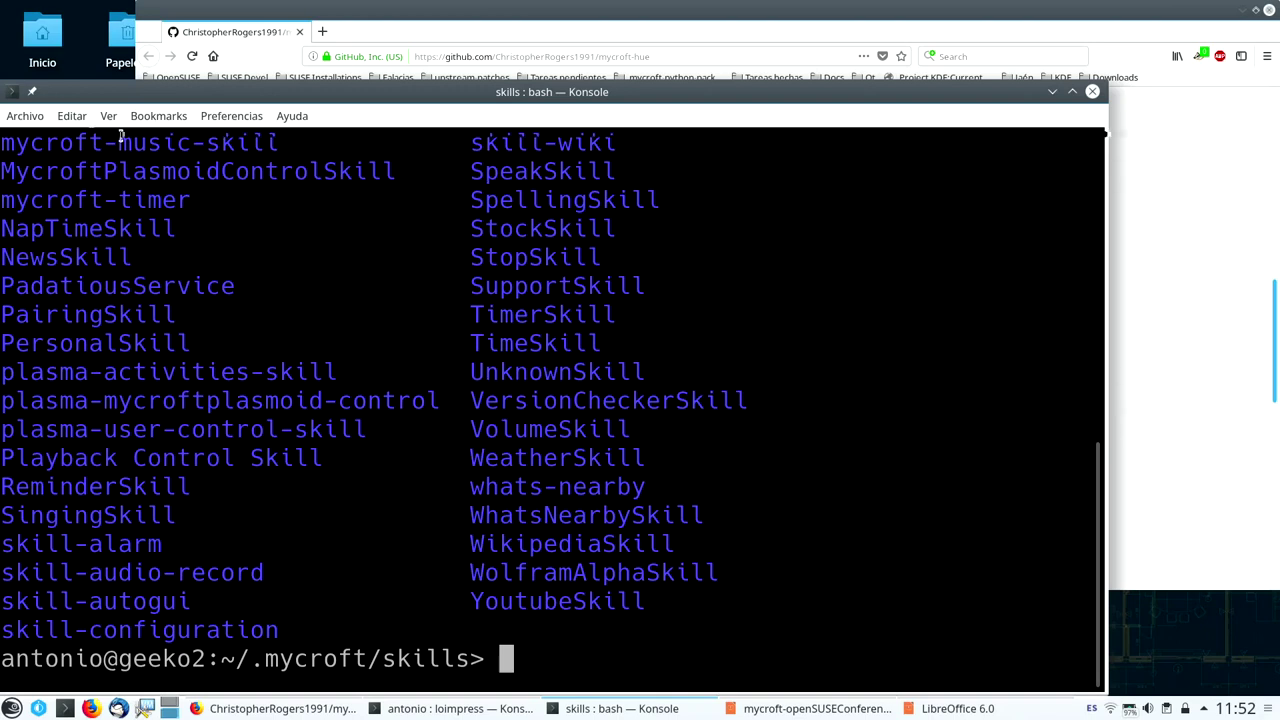
Step: Set the current profile's colour scheme to Black on White and enlarge the font further
{"action": "left_click", "coordinate": [243, 124]}
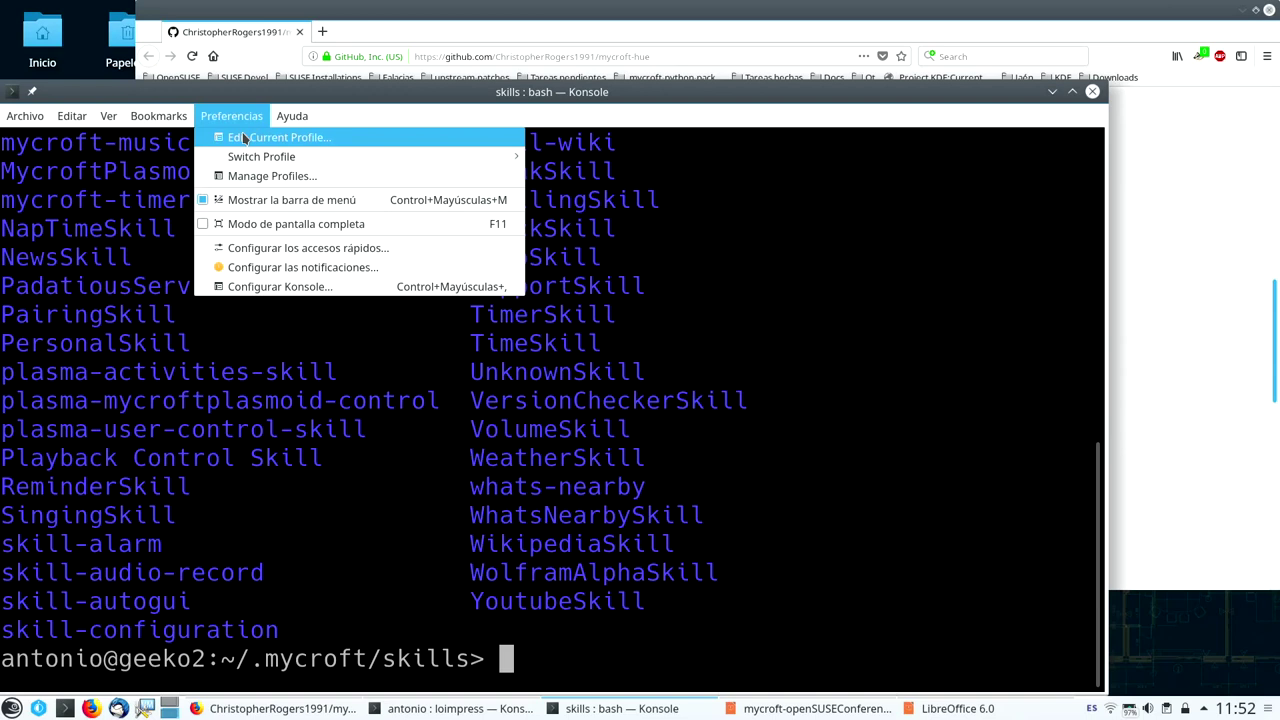
{"action": "left_click", "coordinate": [246, 137]}
{"action": "left_click", "coordinate": [457, 157]}
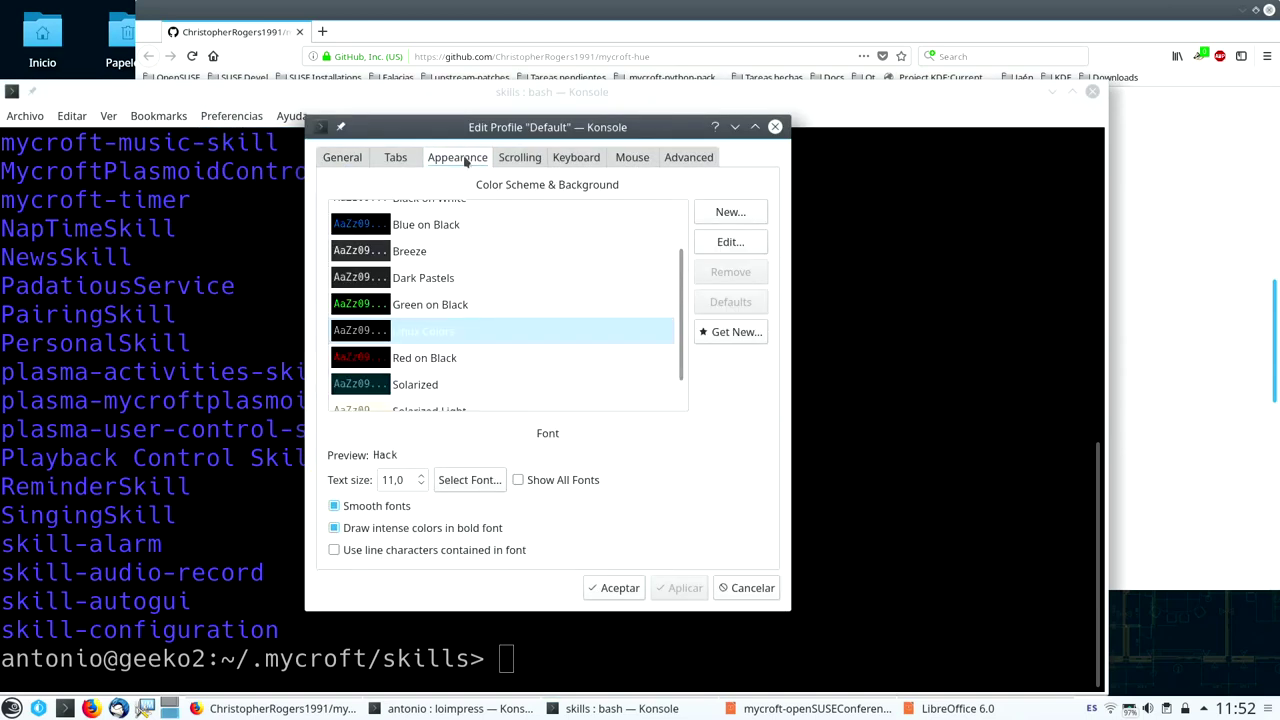
{"action": "scroll", "coordinate": [433, 310], "scroll_direction": "up", "scroll_amount": 1}
{"action": "left_click", "coordinate": [445, 266]}
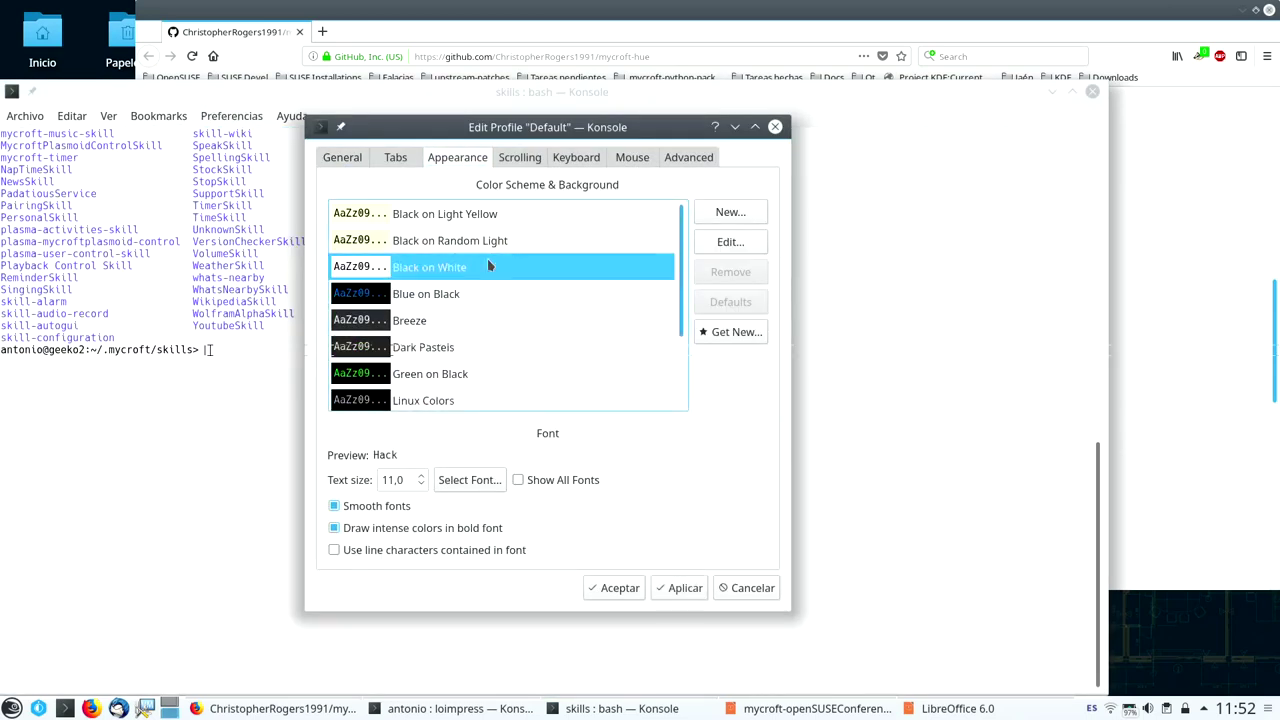
{"action": "left_click", "coordinate": [622, 587]}
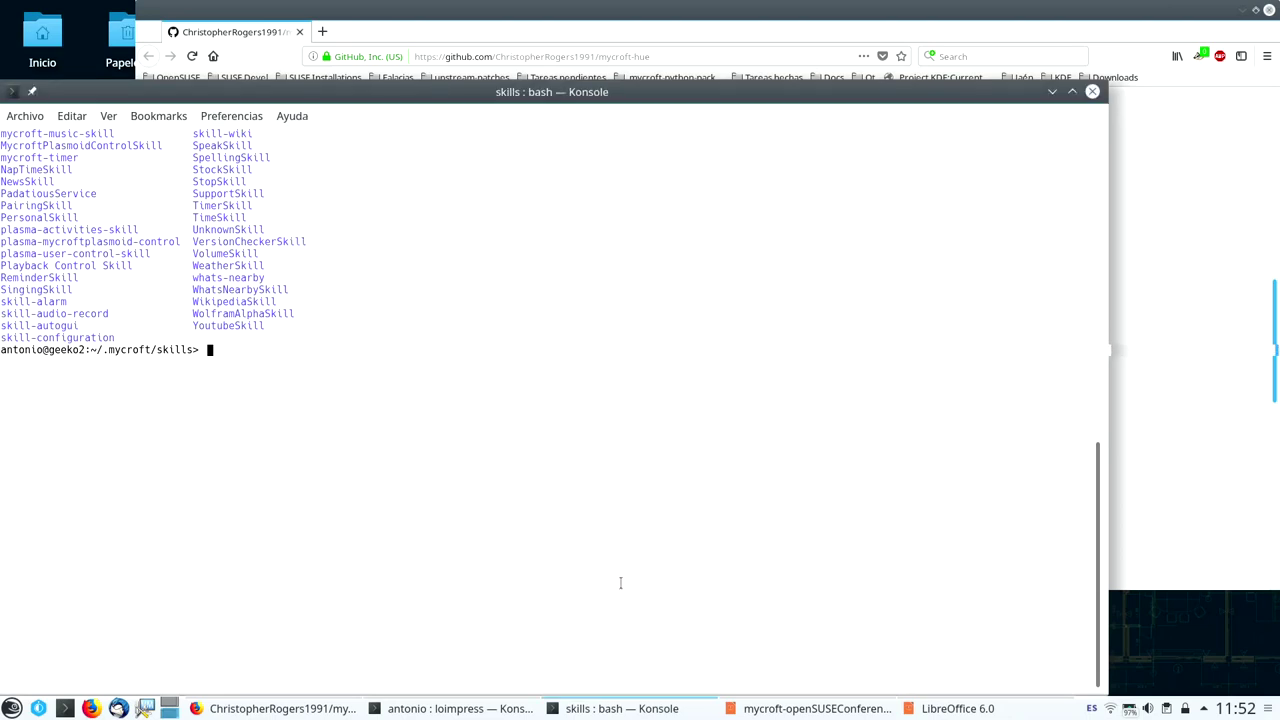
{"action": "key", "text": "ctrl+plus"}
{"action": "key", "text": "ctrl+plus"}
{"action": "key", "text": "ctrl+plus"}
{"action": "key", "text": "ctrl+plus"}
{"action": "key", "text": "ctrl+plus"}
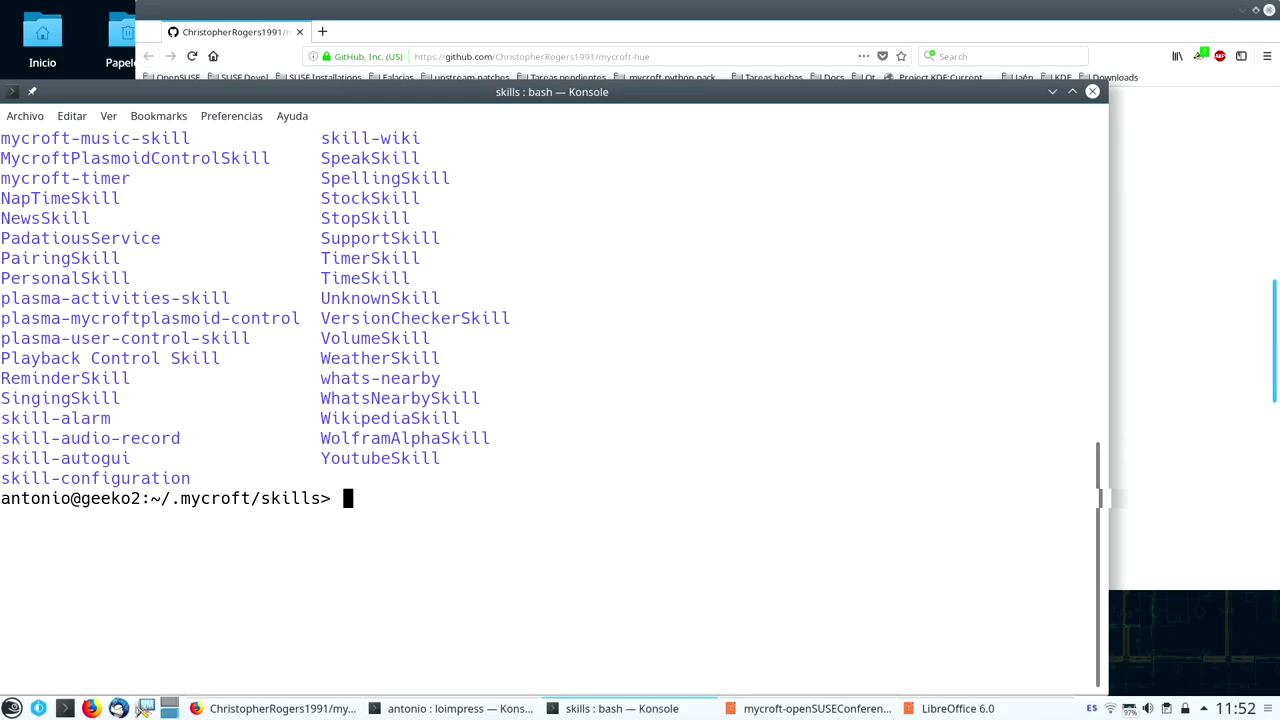
{"action": "type", "text": "c"}
{"action": "key", "text": "BackSpace"}
Step: Recall the mycroft-skills journalctl command via history search 'jou' and run it
{"action": "key", "text": "ctrl+r"}
{"action": "type", "text": "jo"}
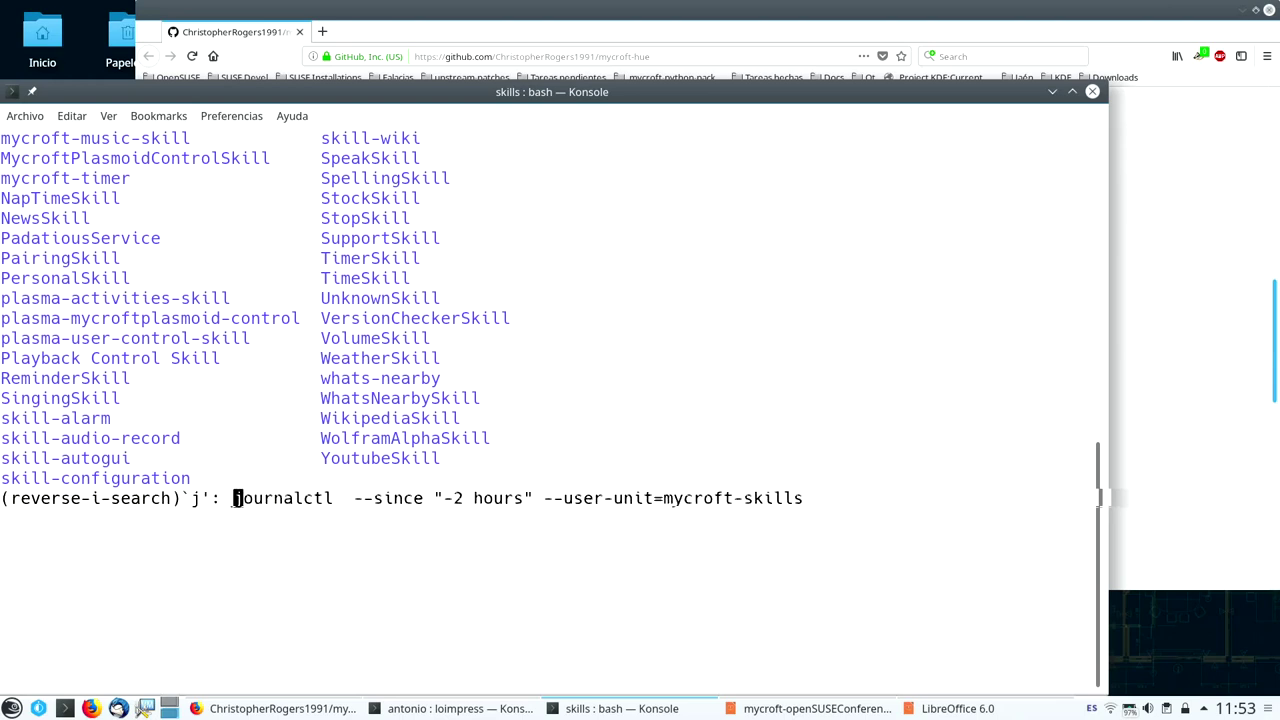
{"action": "type", "text": "u"}
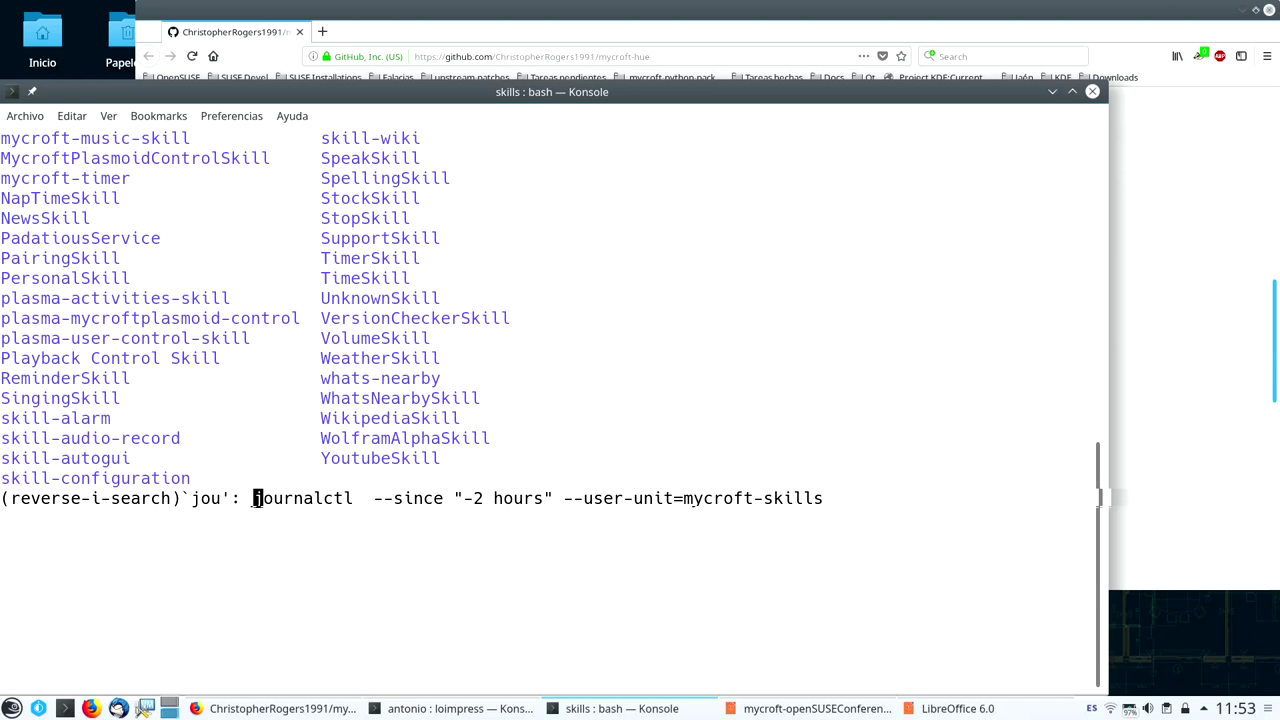
{"action": "key", "text": "Return"}
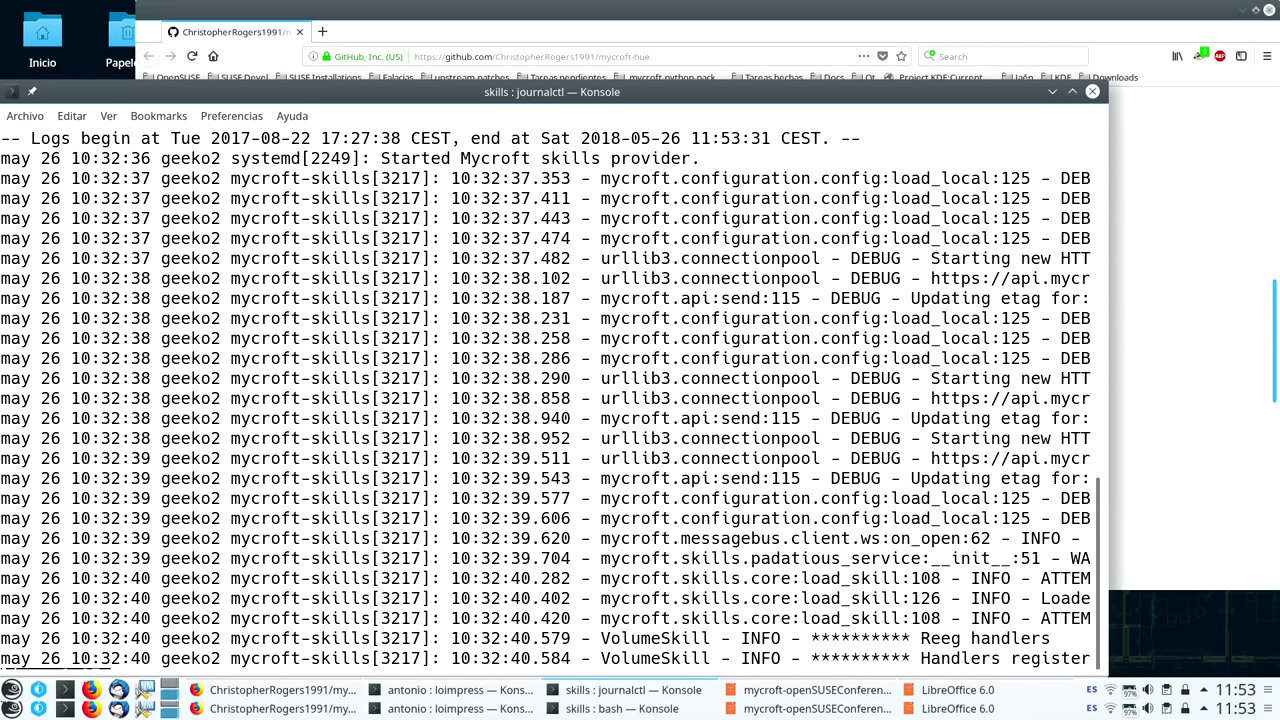
Step: Browse the journal from the newest VolumeSkill entries back to earlier registrations, then quit the viewer
{"action": "key", "text": "shift+g"}
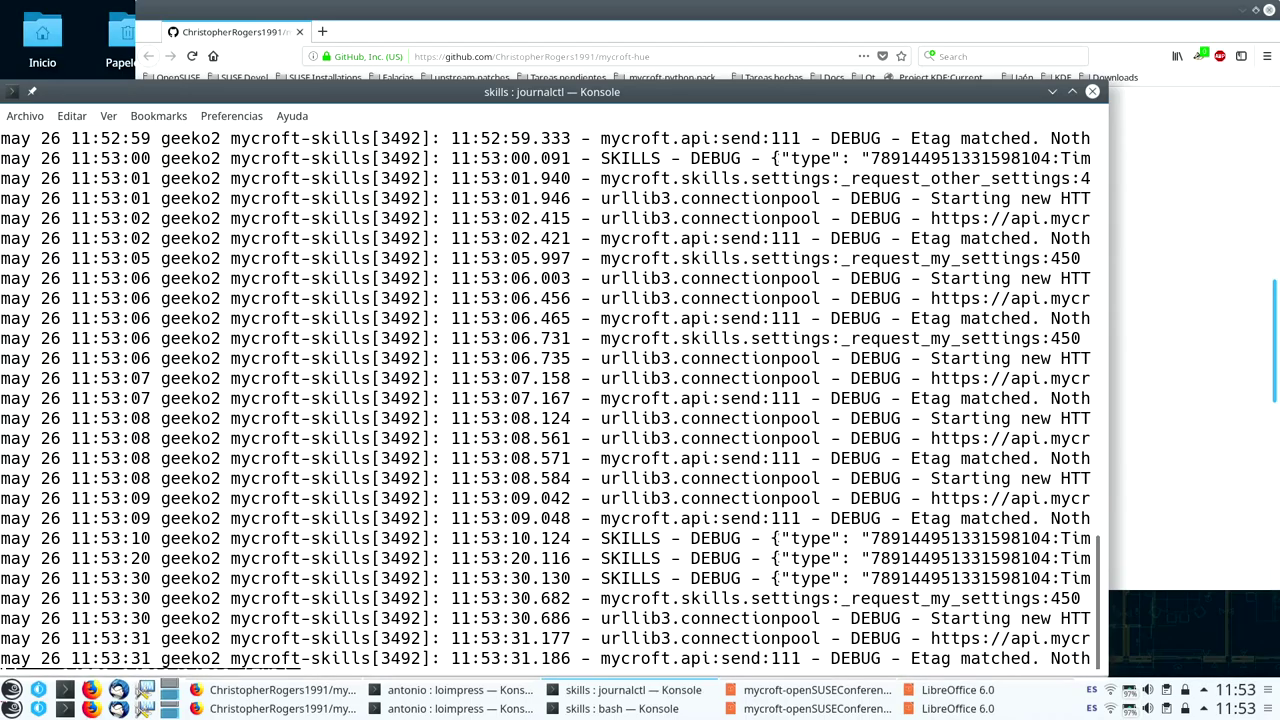
{"action": "key", "text": "Right"}
{"action": "key", "text": "Right"}
{"action": "key", "text": "Right"}
{"action": "key", "text": "Left"}
{"action": "key", "text": "Up"}
{"action": "key", "text": "Up"}
{"action": "key", "text": "Up"}
{"action": "key", "text": "Up"}
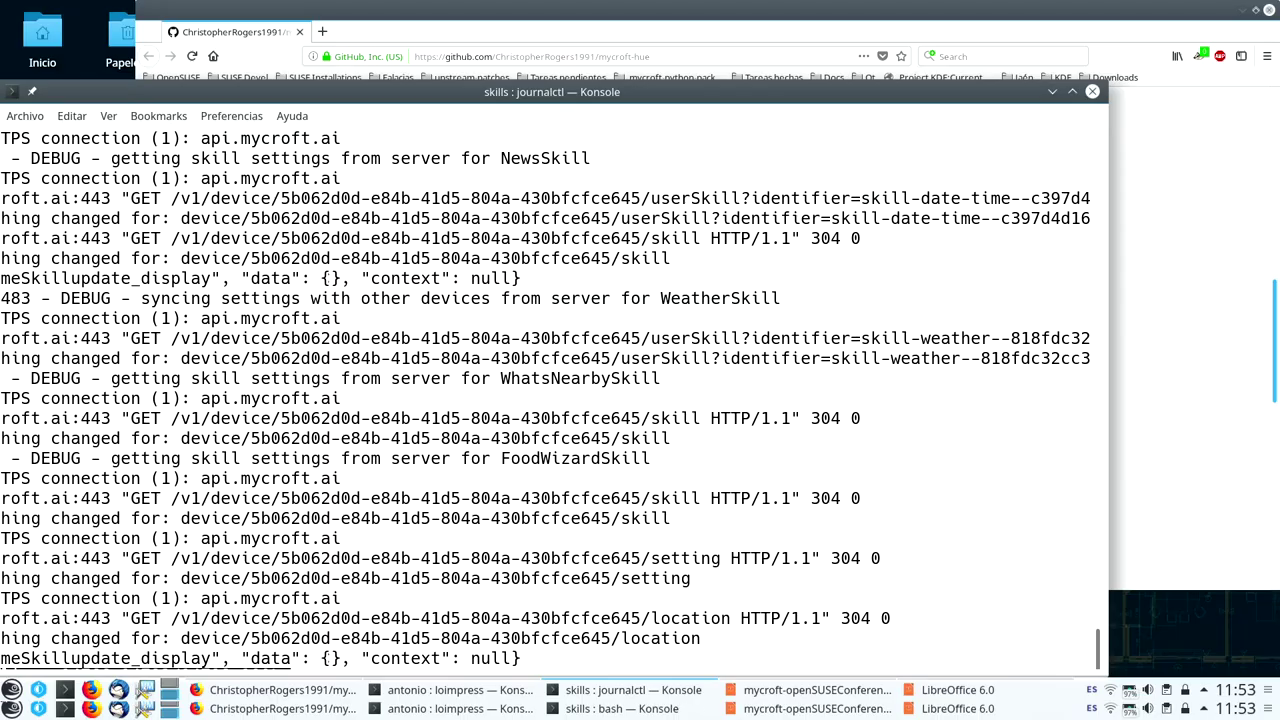
{"action": "key", "text": "Up"}
{"action": "key", "text": "Up"}
{"action": "key", "text": "Up"}
{"action": "key", "text": "Down"}
{"action": "key", "text": "Down"}
{"action": "key", "text": "Down"}
{"action": "key", "text": "Up"}
{"action": "key", "text": "Up"}
{"action": "key", "text": "Up"}
{"action": "key", "text": "Page_Up"}
{"action": "key", "text": "Page_Up"}
{"action": "key", "text": "Page_Up"}
{"action": "key", "text": "Page_Up"}
{"action": "key", "text": "Page_Up"}
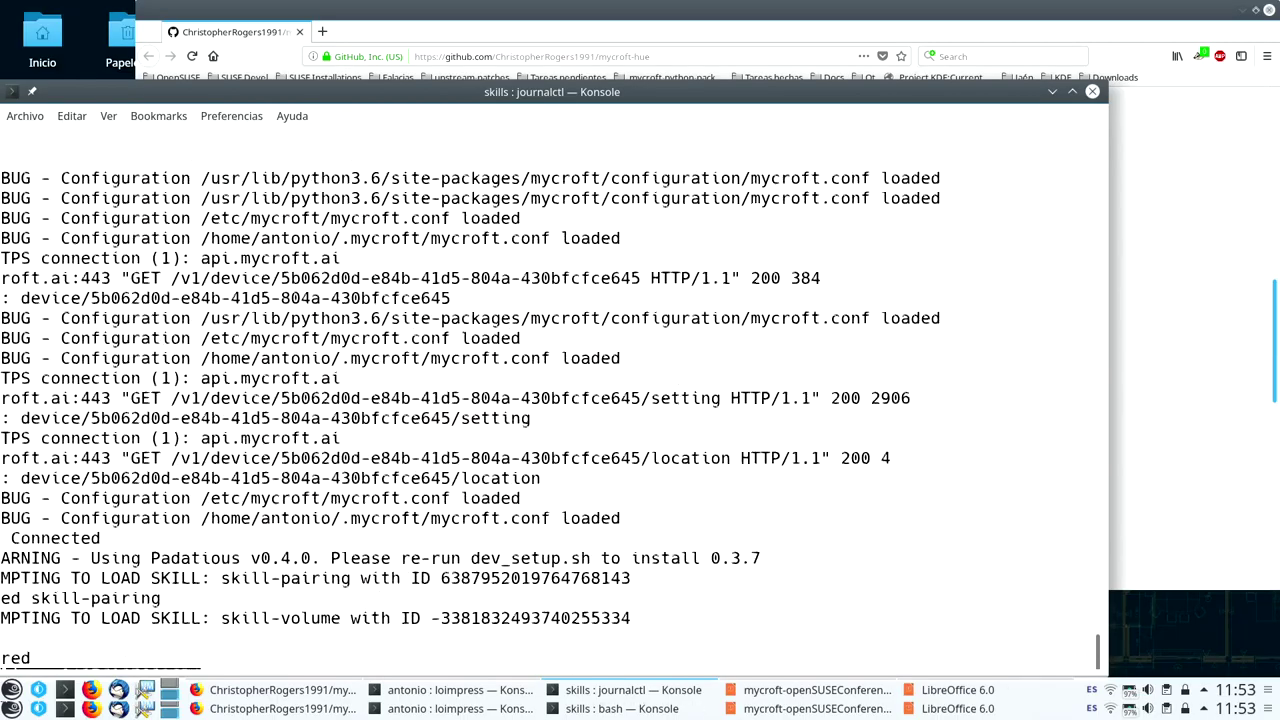
{"action": "key", "text": "Left"}
{"action": "key", "text": "Left"}
{"action": "key", "text": "Right"}
{"action": "key", "text": "Left"}
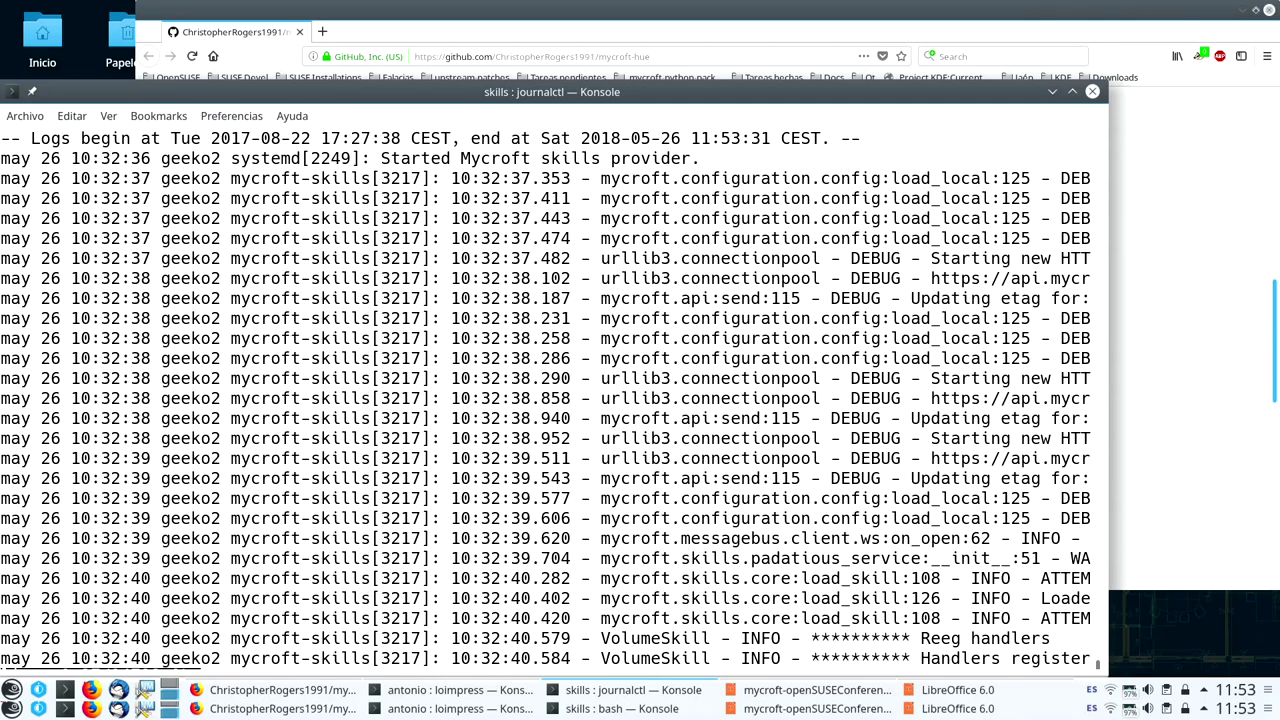
{"action": "key", "text": "q"}
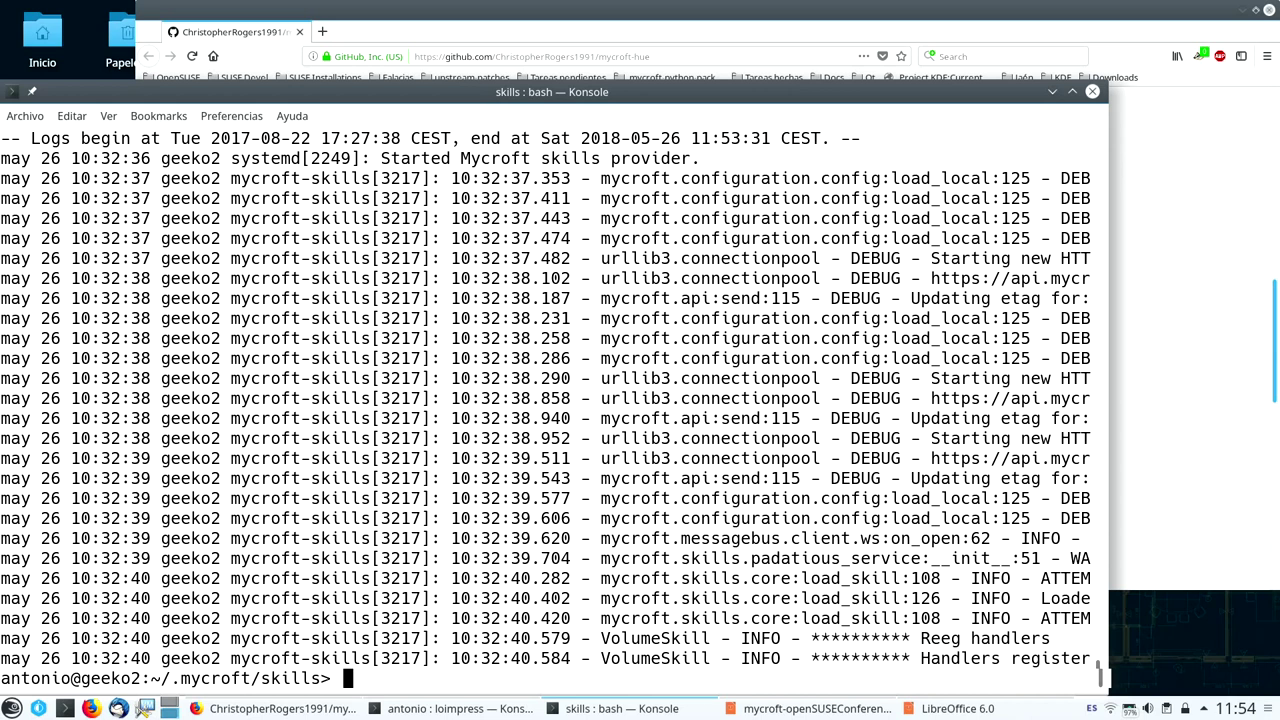
Step: Rerun the journalctl command and search the log for 'vocab' registration entries
{"action": "key", "text": "Up"}
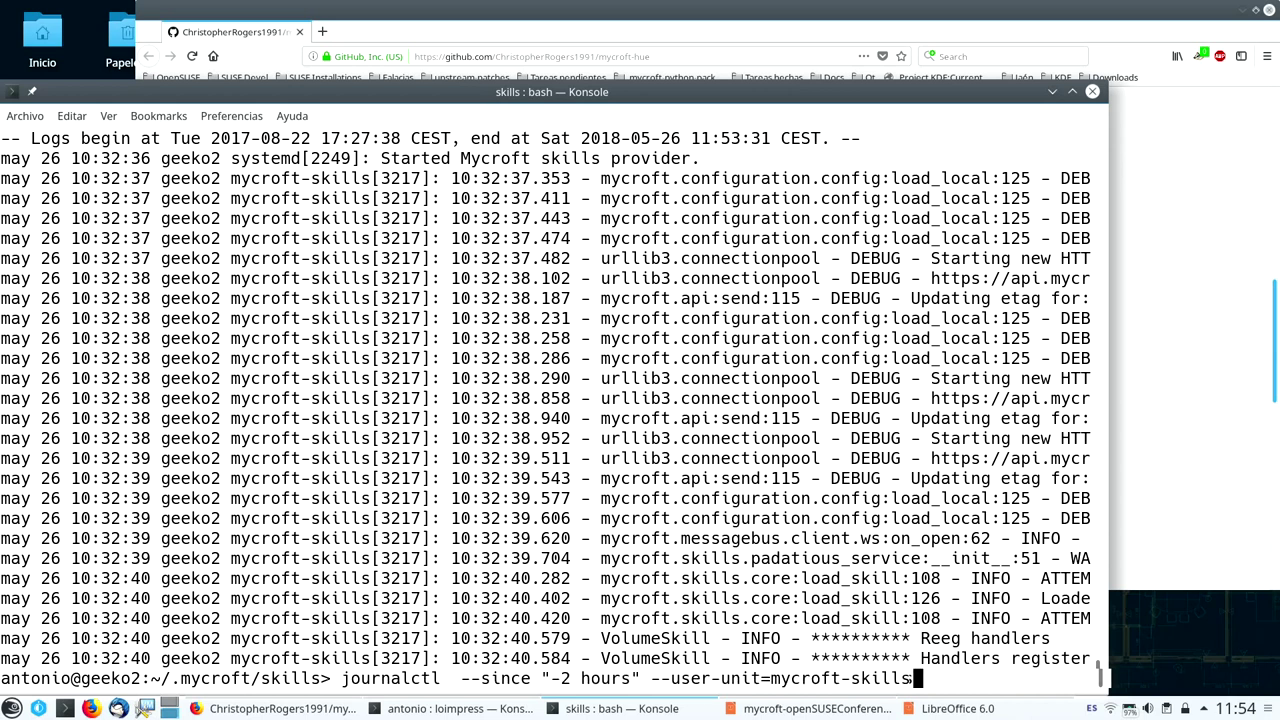
{"action": "key", "text": "Return"}
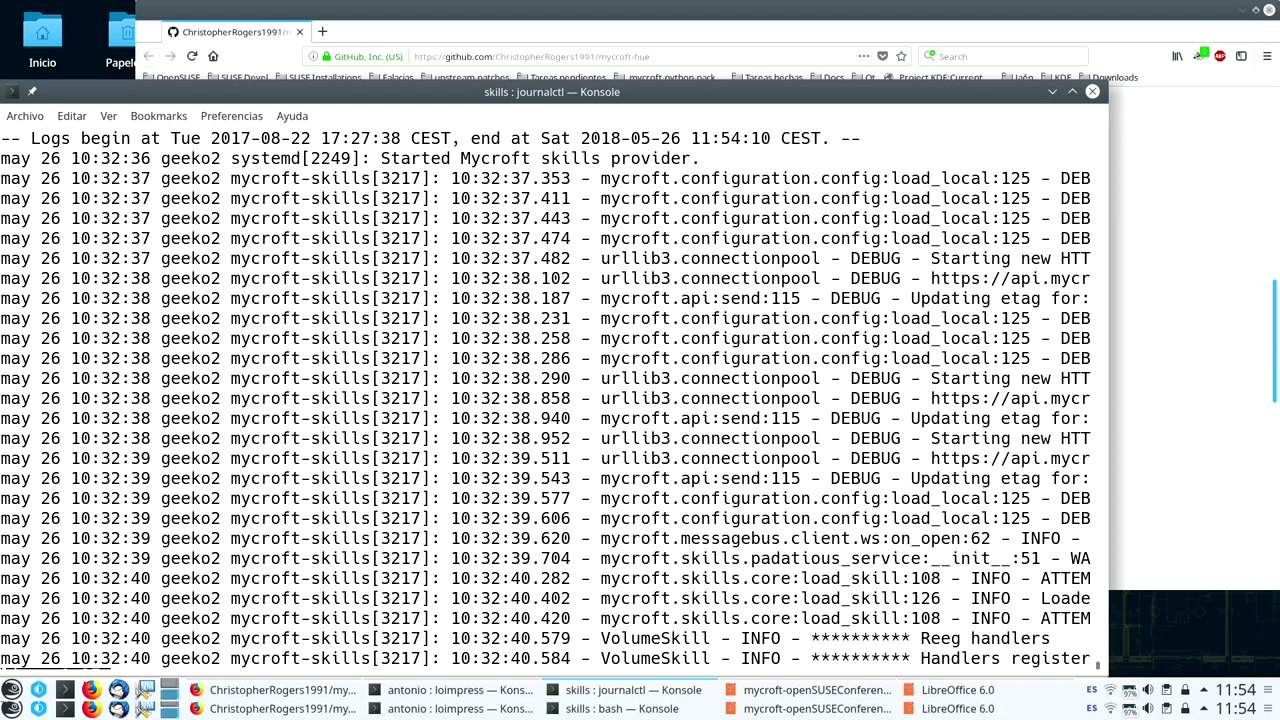
{"action": "type", "text": "/vocab"}
{"action": "key", "text": "Return"}
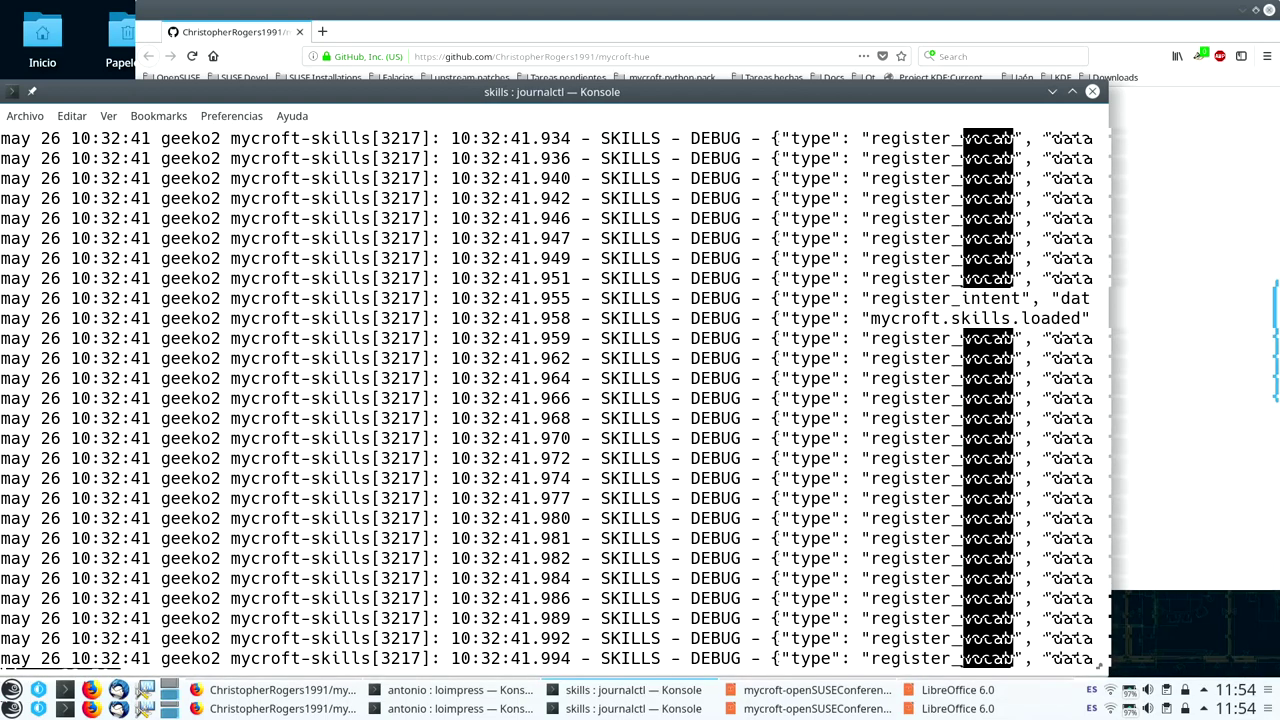
{"action": "key", "text": "Right"}
{"action": "key", "text": "Right"}
{"action": "key", "text": "Left"}
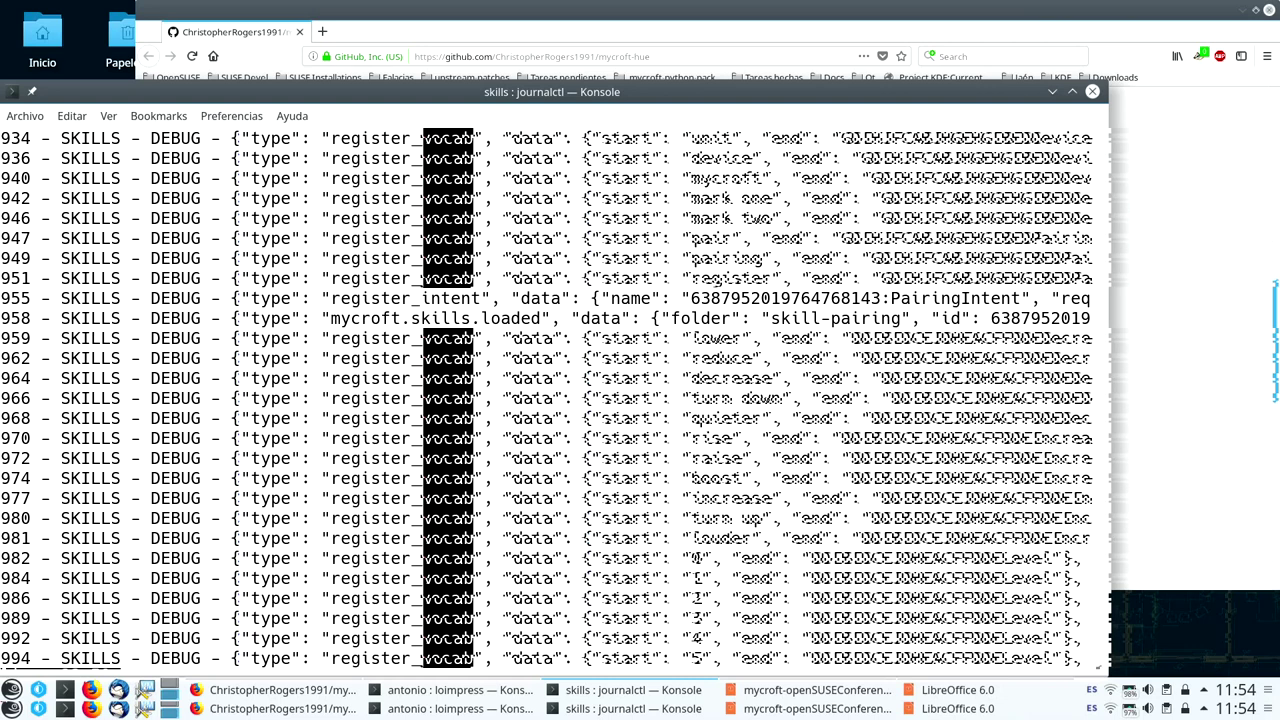
Step: Scroll through the vocab log output, then stop journalctl with Ctrl+C
{"action": "scroll", "coordinate": [640, 400], "scroll_direction": "up", "scroll_amount": 1}
{"action": "scroll", "coordinate": [640, 400], "scroll_direction": "up", "scroll_amount": 1}
{"action": "scroll", "coordinate": [640, 400], "scroll_direction": "up", "scroll_amount": 1}
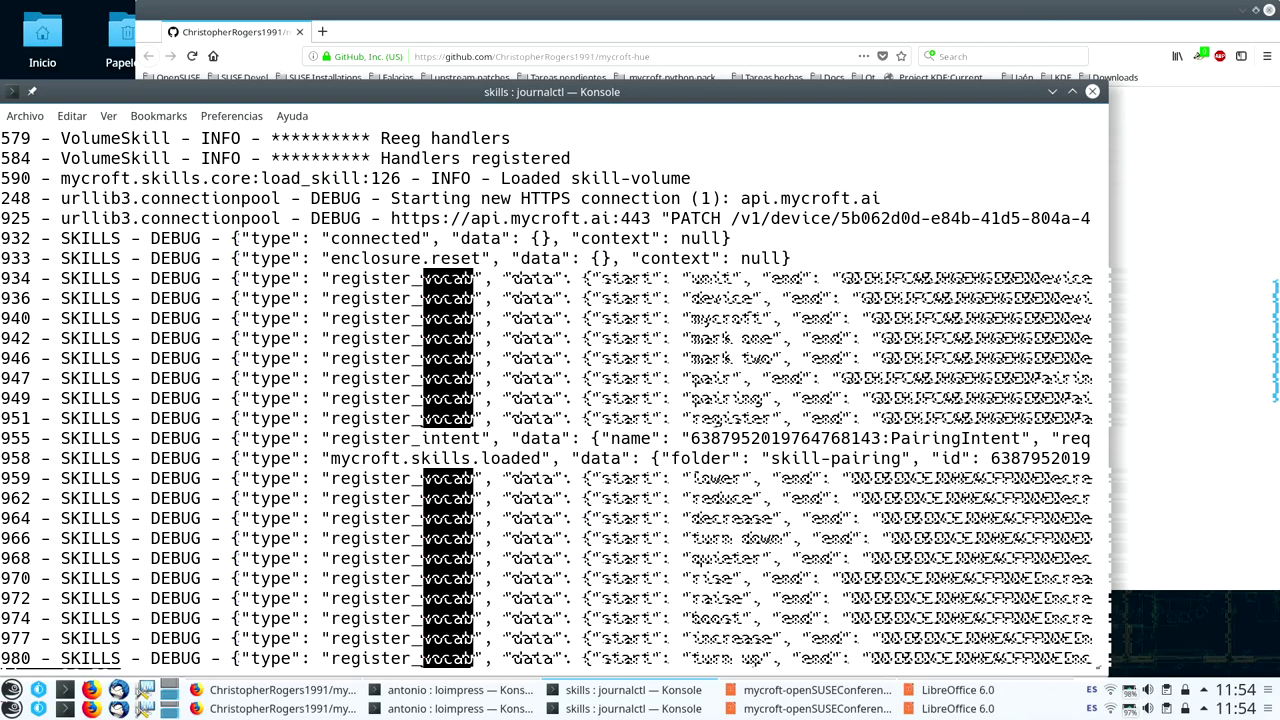
{"action": "scroll", "coordinate": [550, 400], "scroll_direction": "up", "scroll_amount": 4}
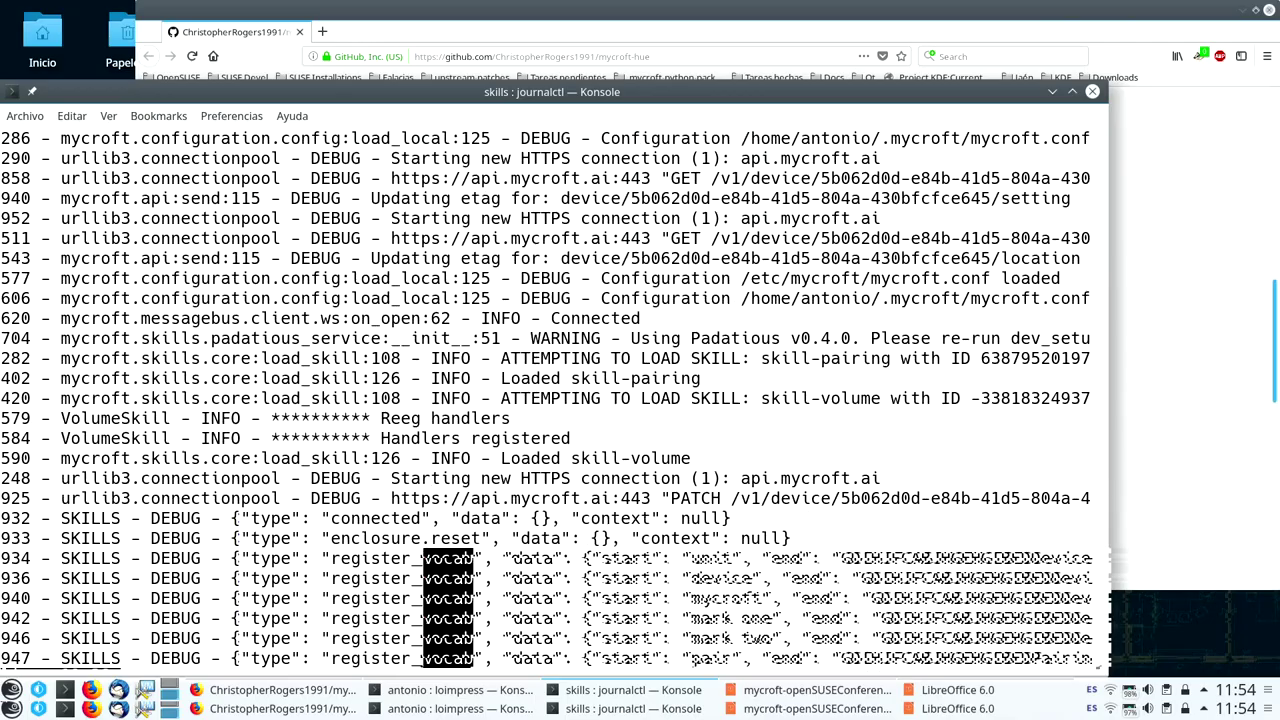
{"action": "scroll", "coordinate": [550, 400], "scroll_direction": "up", "scroll_amount": 4}
{"action": "scroll", "coordinate": [550, 400], "scroll_direction": "down", "scroll_amount": 4}
{"action": "scroll", "coordinate": [550, 400], "scroll_direction": "down", "scroll_amount": 5}
{"action": "scroll", "coordinate": [550, 400], "scroll_direction": "up", "scroll_amount": 1}
{"action": "scroll", "coordinate": [550, 400], "scroll_direction": "up", "scroll_amount": 1}
{"action": "scroll", "coordinate": [550, 400], "scroll_direction": "up", "scroll_amount": 7}
{"action": "scroll", "coordinate": [550, 400], "scroll_direction": "down", "scroll_amount": 10}
{"action": "scroll", "coordinate": [550, 400], "scroll_direction": "down", "scroll_amount": 5}
{"action": "scroll", "coordinate": [550, 400], "scroll_direction": "down", "scroll_amount": 5}
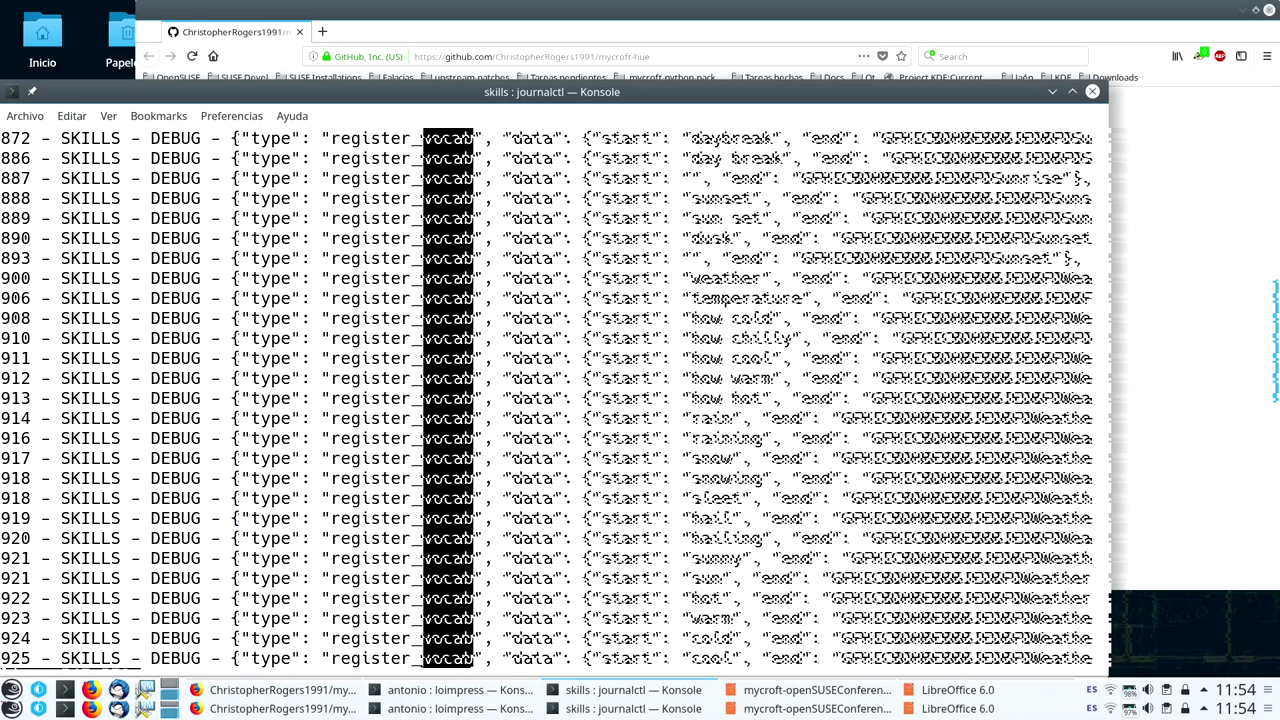
{"action": "key", "text": "ctrl+c"}
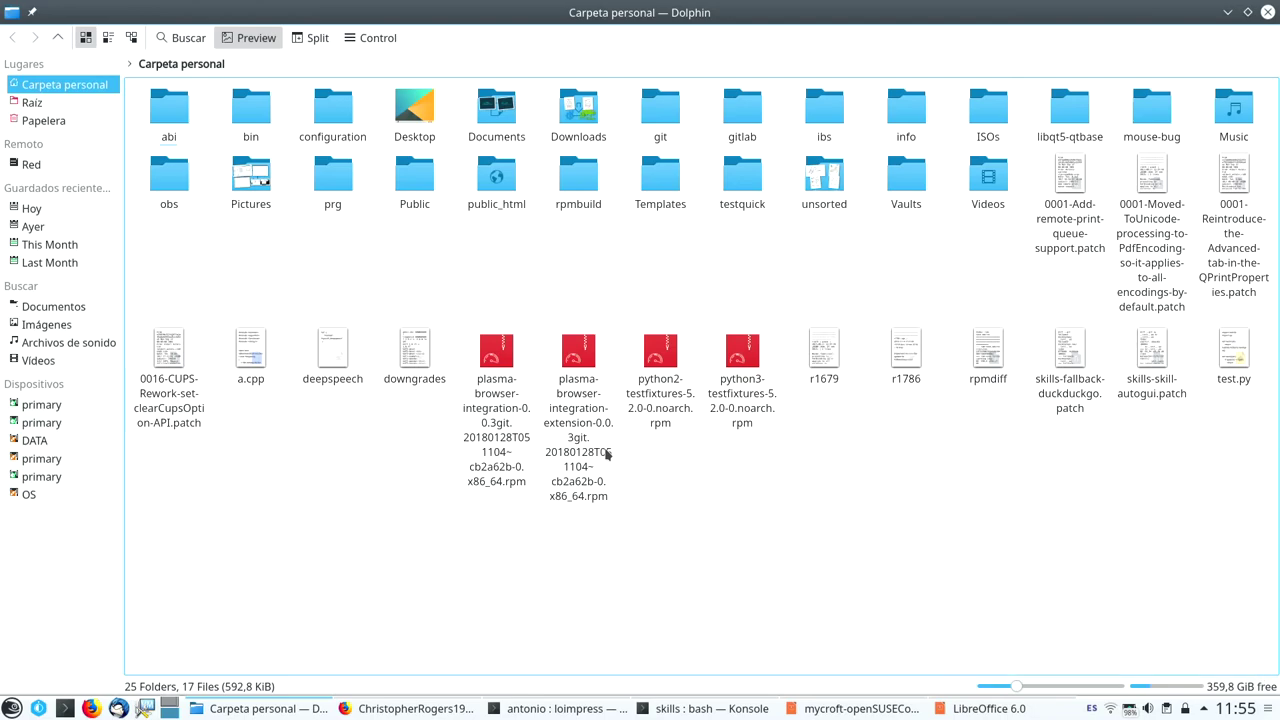
{"action": "key", "text": "ctrl+q"}
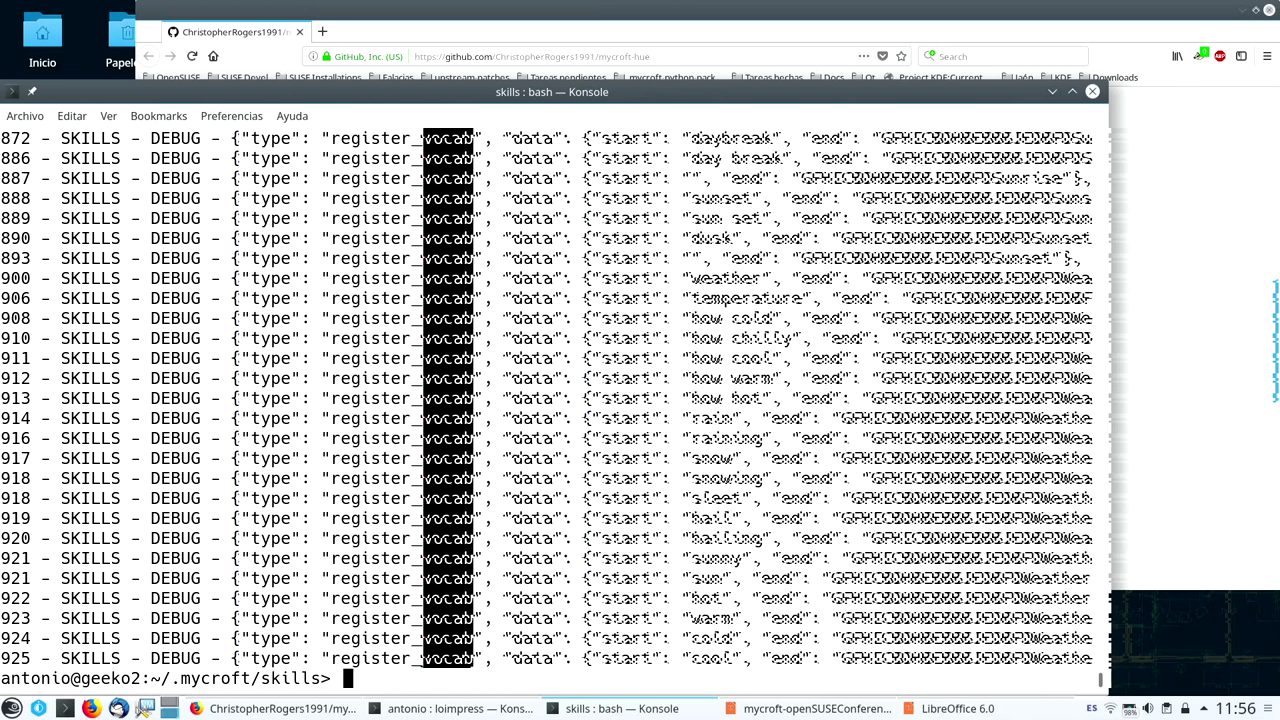
{"action": "key", "text": "super+q"}
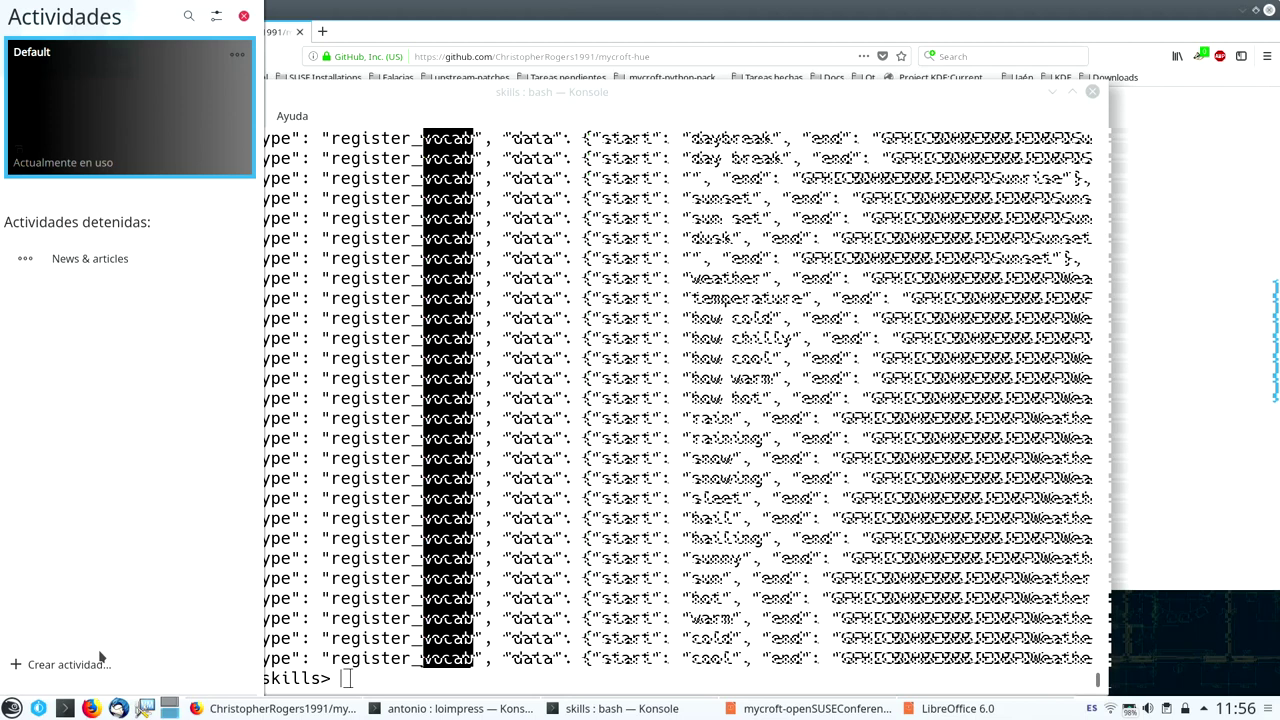
{"action": "left_click", "coordinate": [319, 588]}
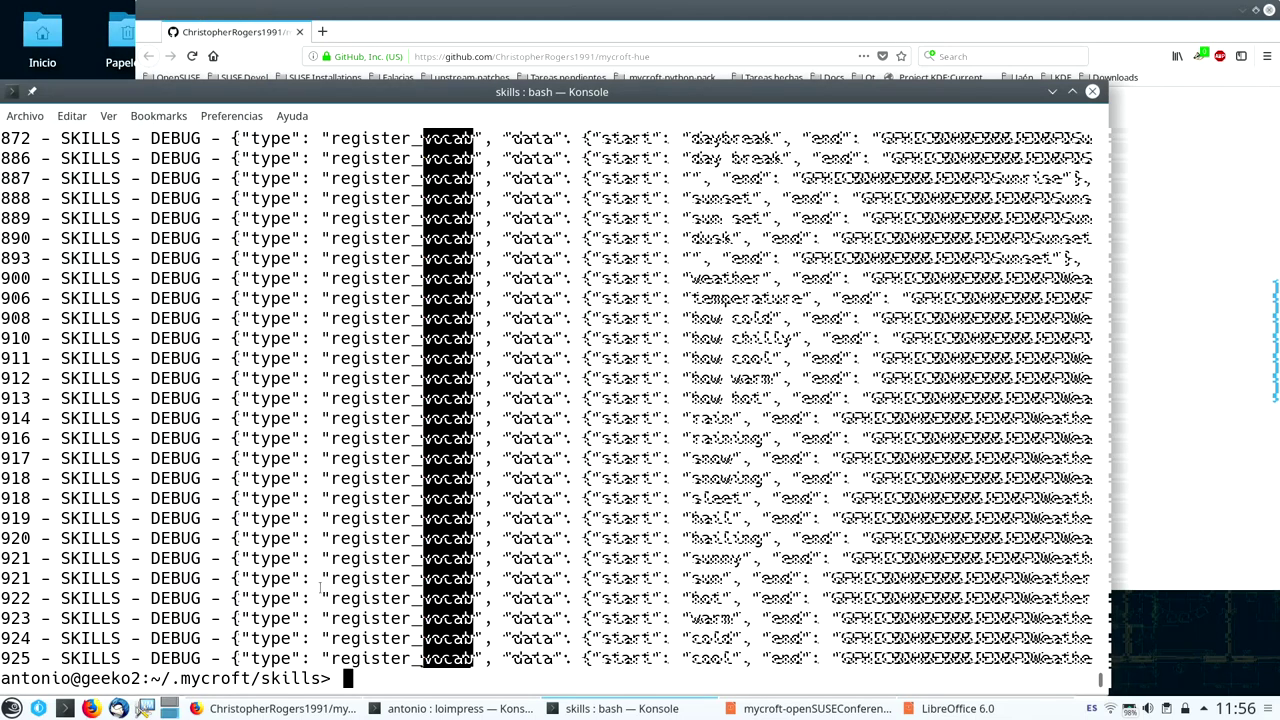
Step: Close the journal terminal, then launch kate from a new tab in the other Konsole window
{"action": "key", "text": "ctrl+d"}
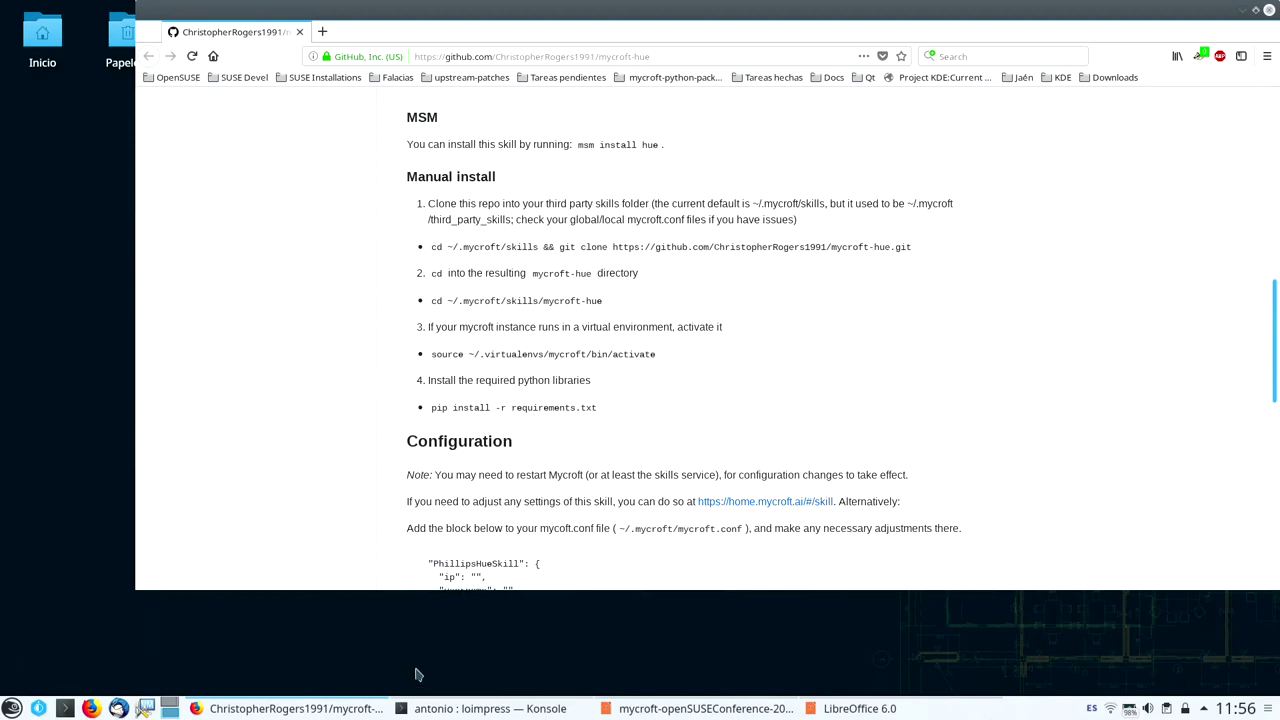
{"action": "left_click", "coordinate": [490, 708]}
{"action": "type", "text": "kate"}
{"action": "key", "text": "BackSpace"}
{"action": "key", "text": "BackSpace"}
{"action": "key", "text": "BackSpace"}
{"action": "key", "text": "ctrl+shift+t"}
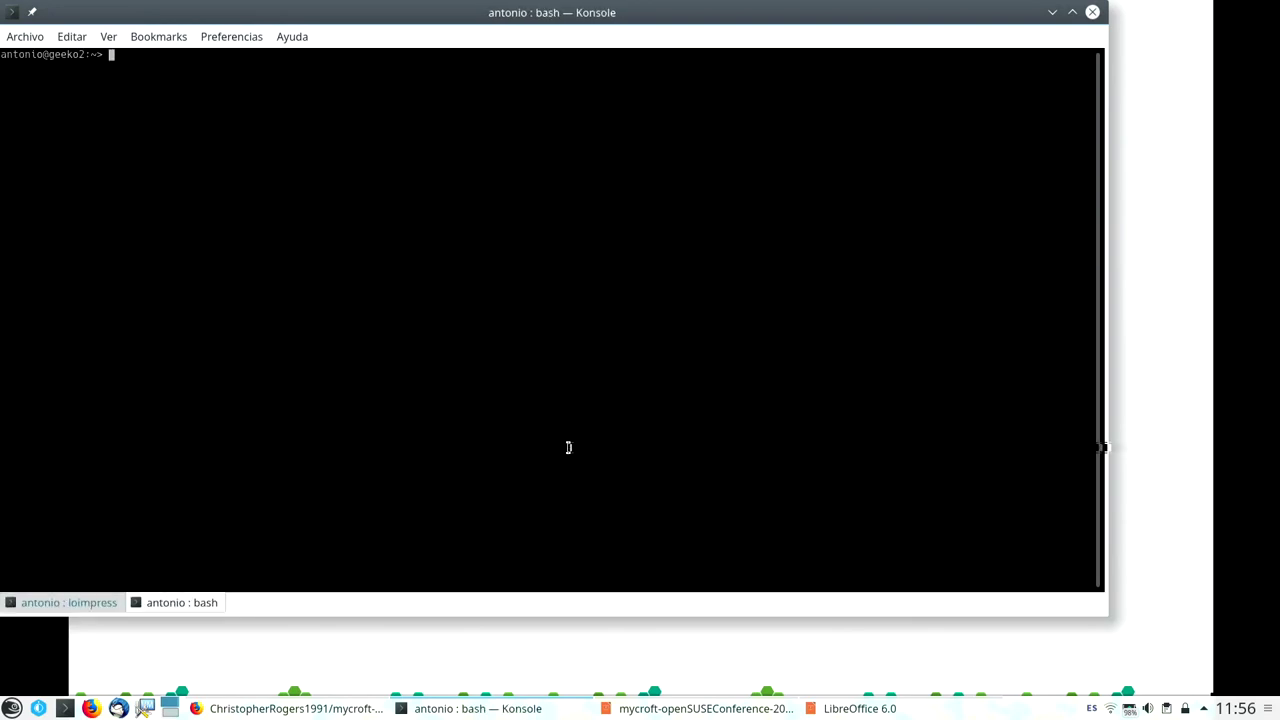
{"action": "type", "text": "kate"}
{"action": "key", "text": "Return"}
{"action": "type", "text": "this is test"}
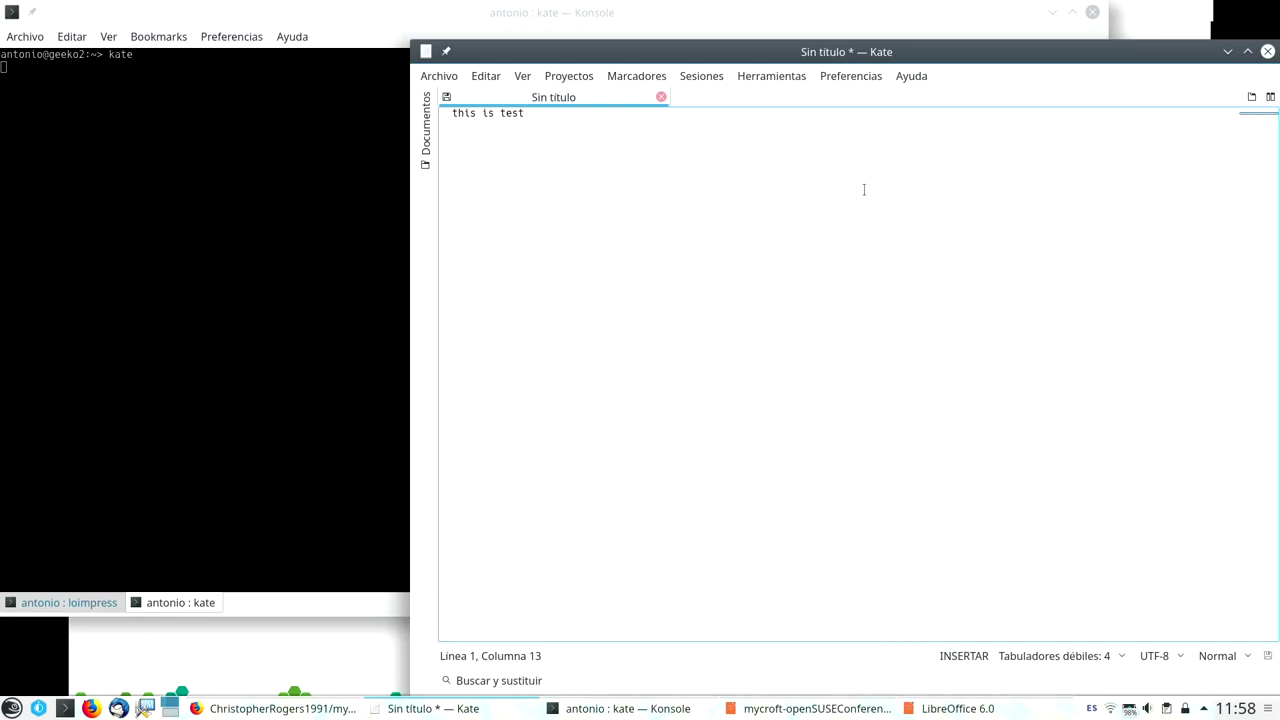
{"action": "key", "text": "ctrl+q"}
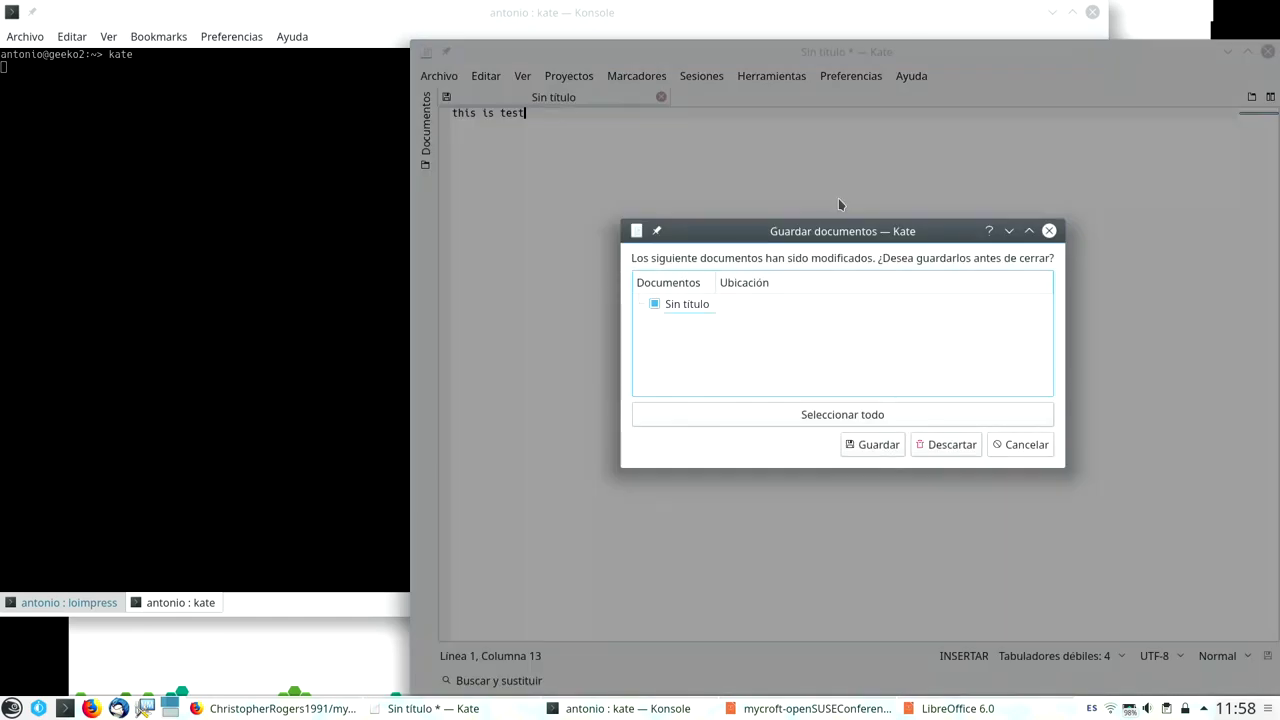
{"action": "key", "text": "Escape"}
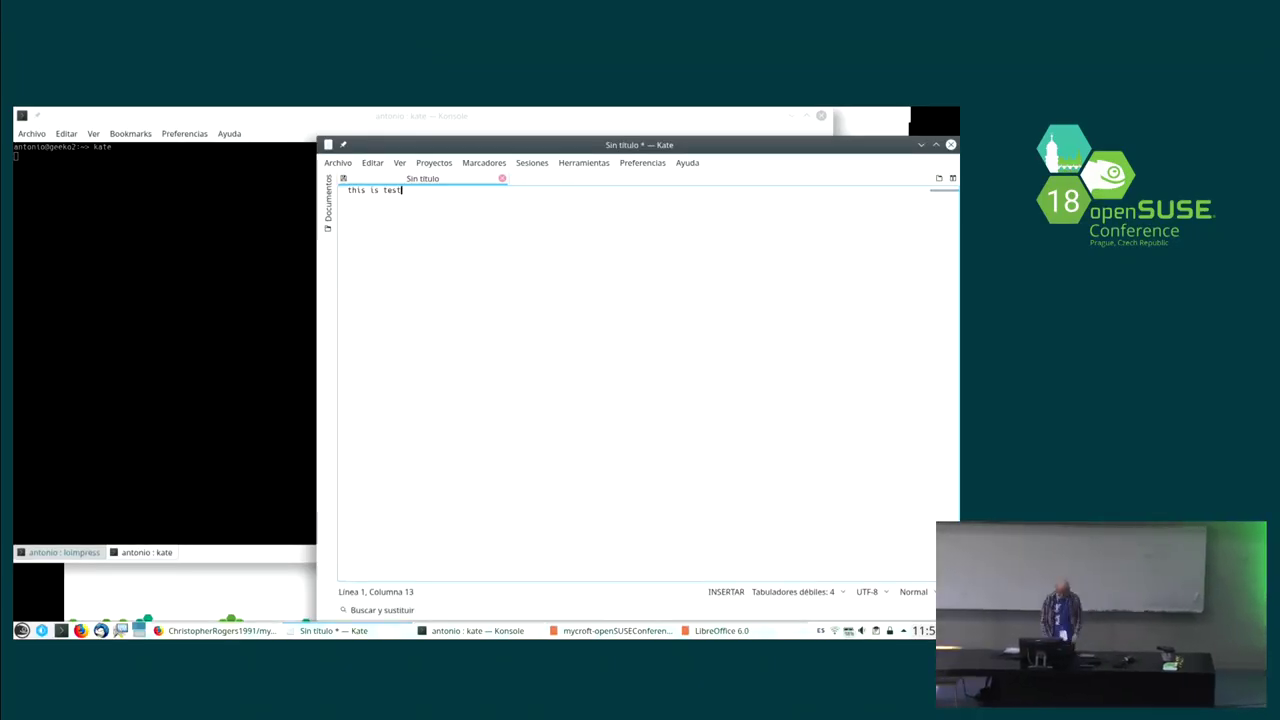
Step: Open a new Konsole tab and start typing a cd into .mycroft, after briefly checking the browser
{"action": "left_click", "coordinate": [270, 207]}
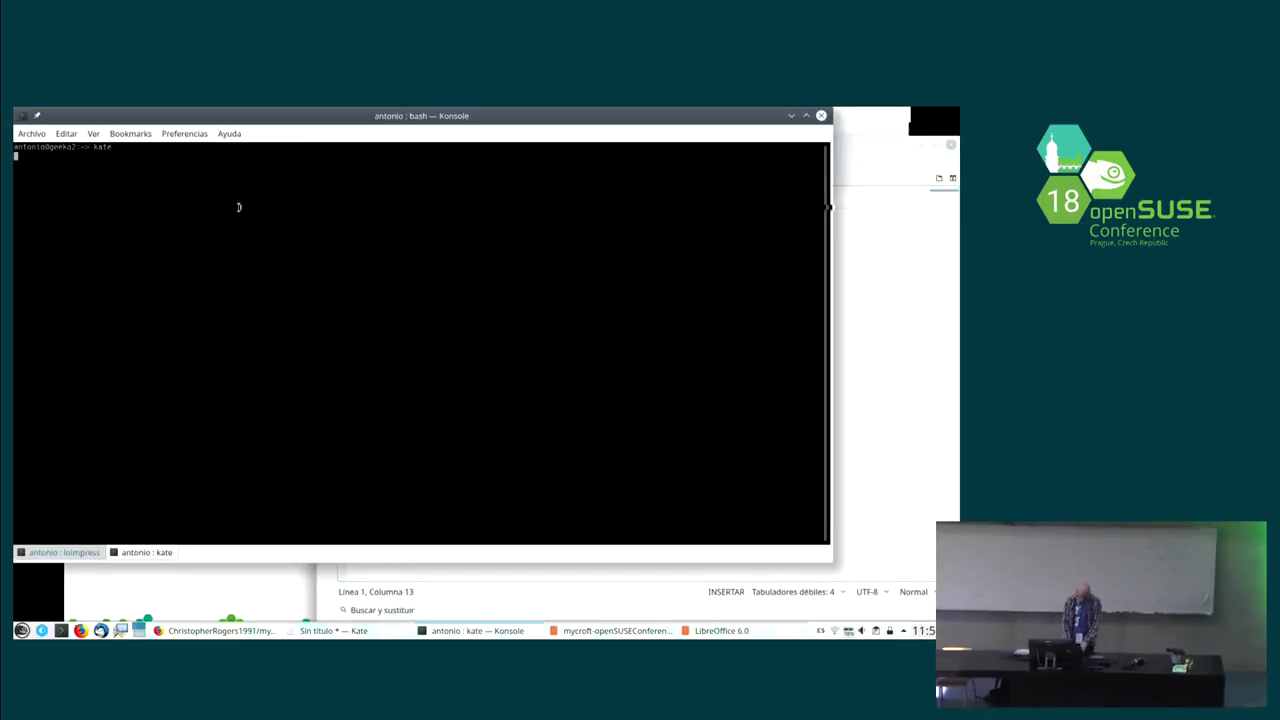
{"action": "key", "text": "ctrl+shift+t"}
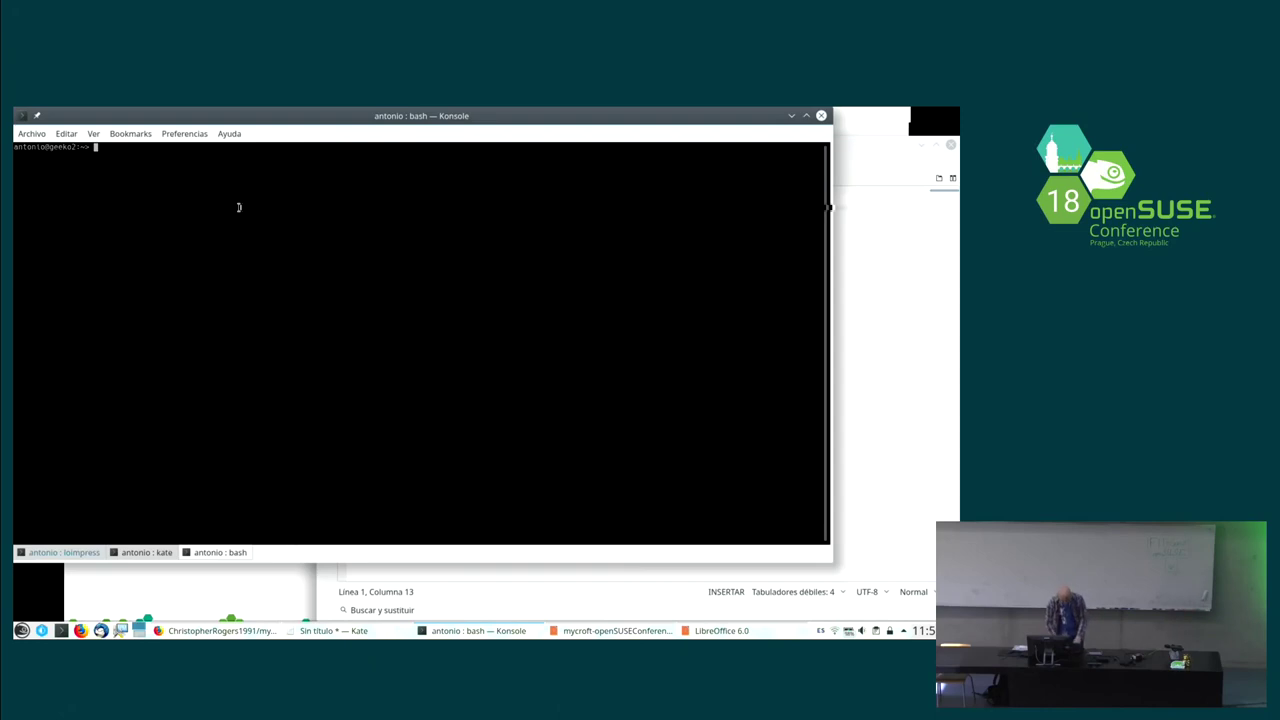
{"action": "type", "text": "cd .m"}
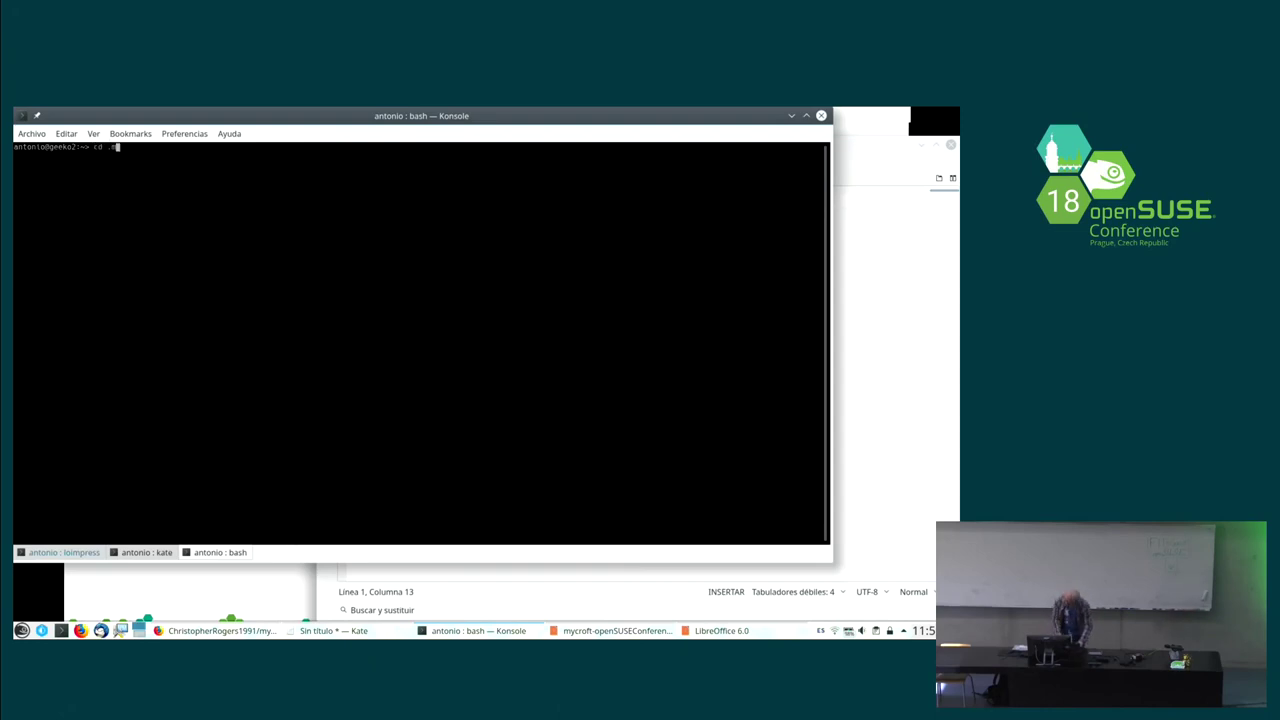
{"action": "key", "text": "alt+Tab"}
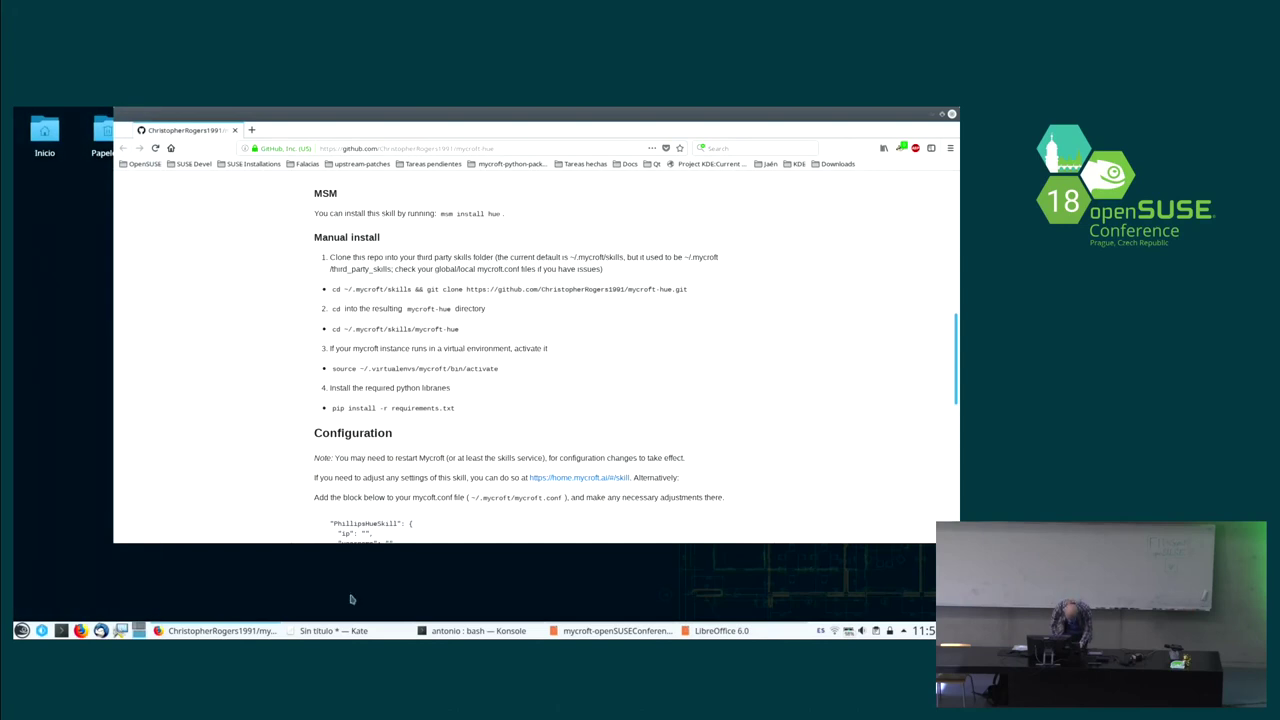
{"action": "left_click", "coordinate": [440, 630]}
{"action": "mouse_move", "coordinate": [474, 630]}
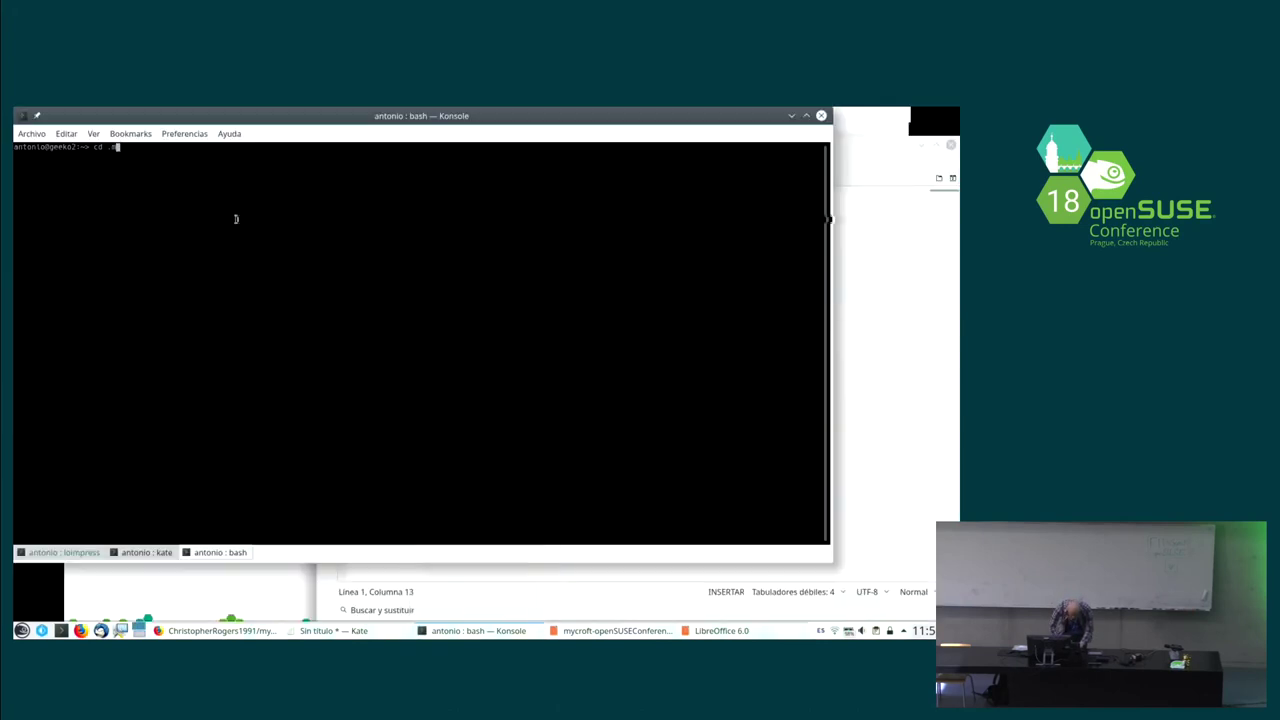
Step: Set the current profile's colour scheme to Black on White and enlarge the terminal text
{"action": "left_click", "coordinate": [180, 134]}
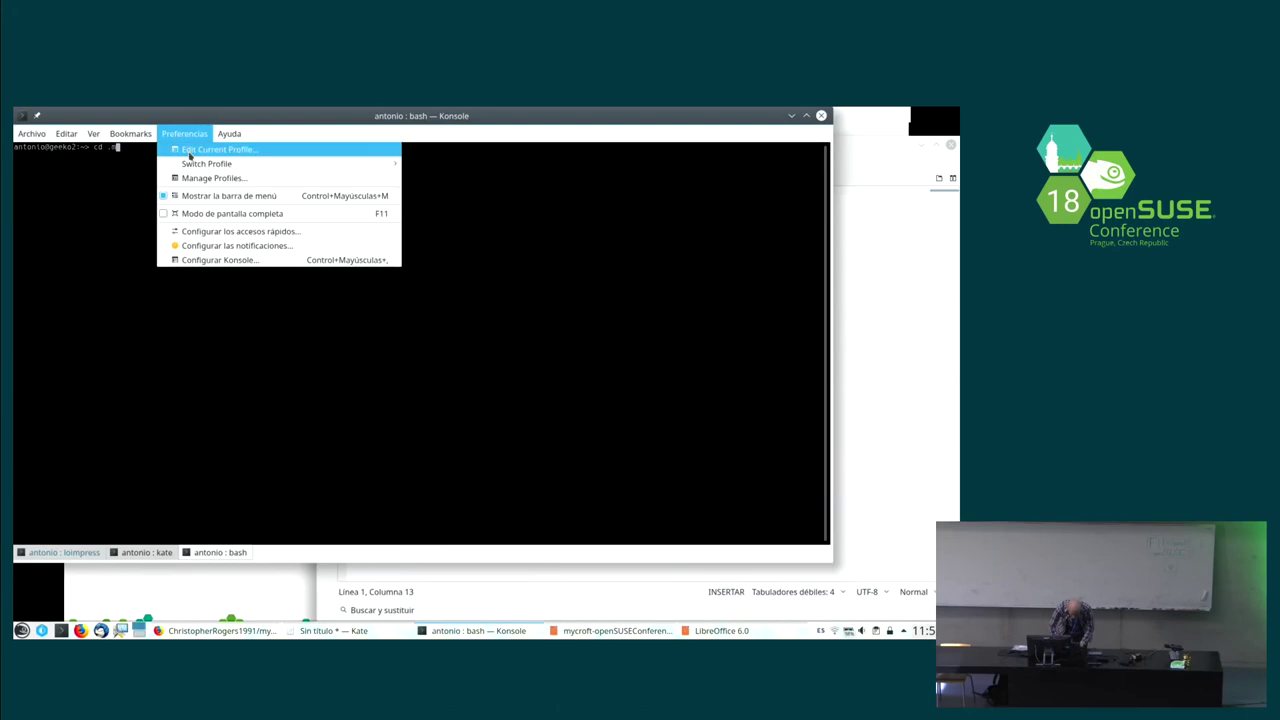
{"action": "left_click", "coordinate": [215, 149]}
{"action": "left_click", "coordinate": [359, 166]}
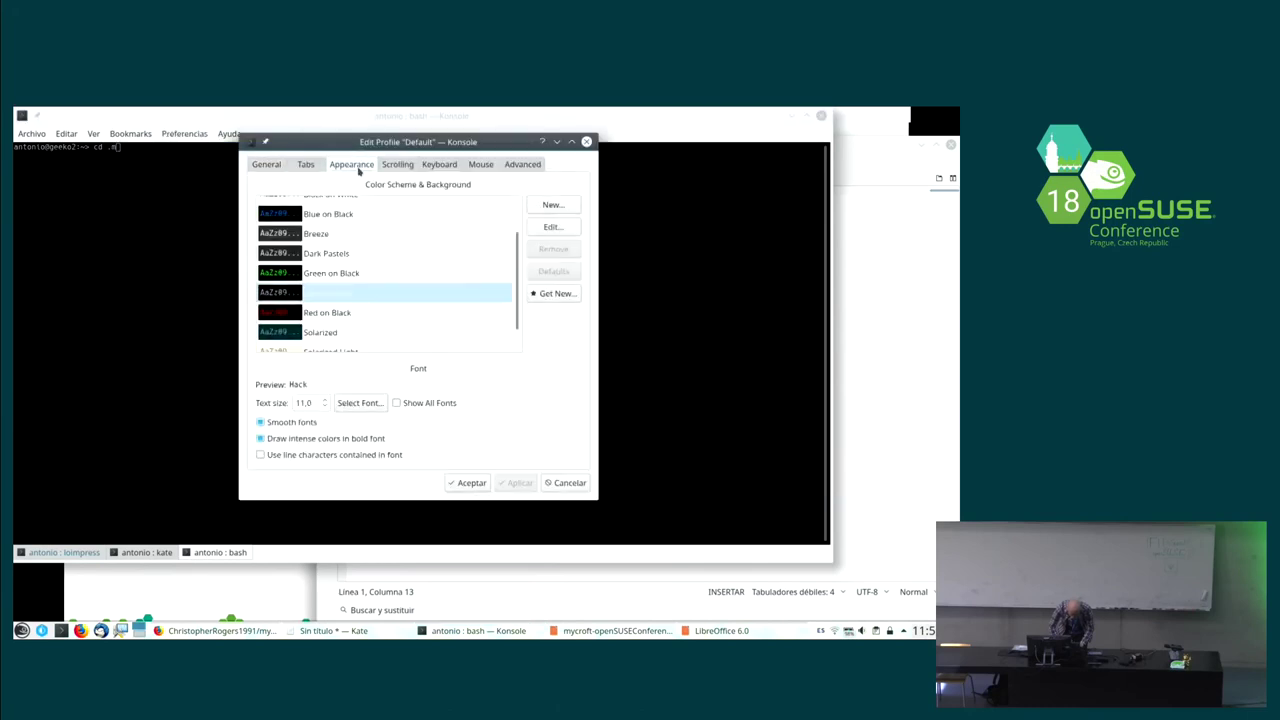
{"action": "scroll", "coordinate": [335, 250], "scroll_direction": "up", "scroll_amount": 1}
{"action": "scroll", "coordinate": [335, 250], "scroll_direction": "up", "scroll_amount": 1}
{"action": "left_click", "coordinate": [335, 247]}
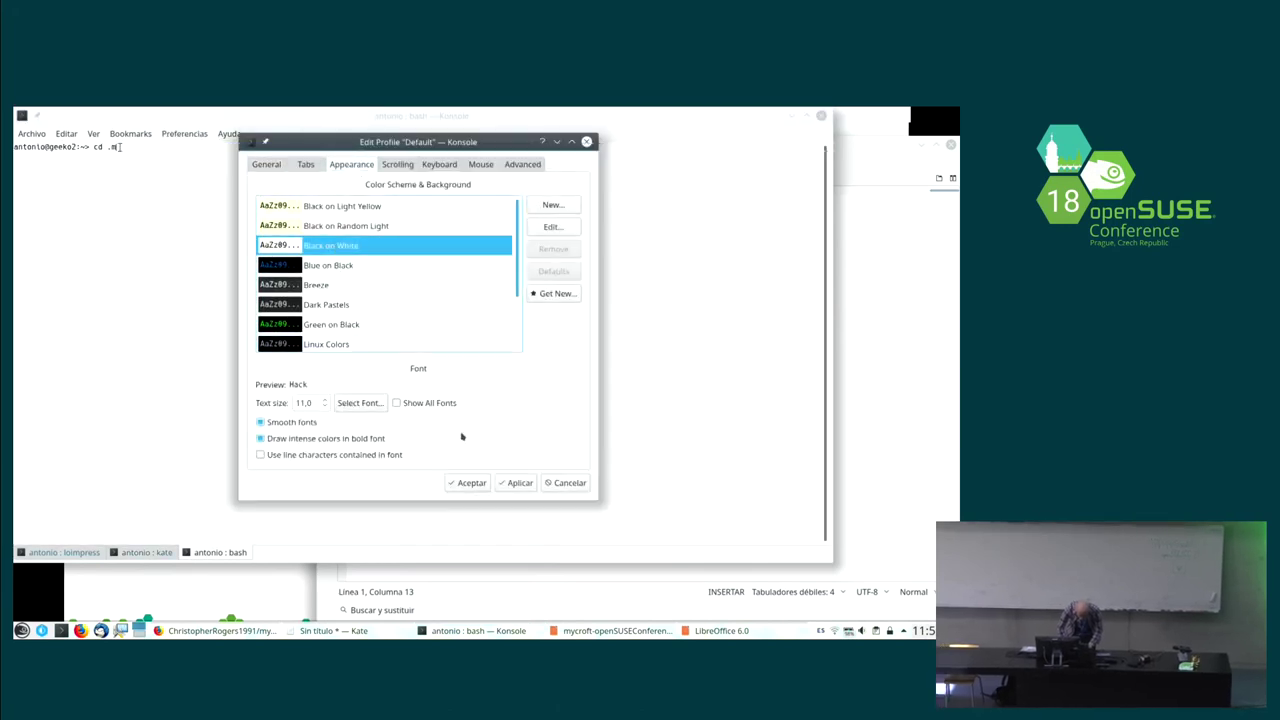
{"action": "left_click", "coordinate": [467, 483]}
{"action": "key", "text": "ctrl+plus"}
{"action": "key", "text": "ctrl+plus"}
Step: Enter ~/.mycroft/skills, list the installed skills, and move into skill-wiki to list it
{"action": "type", "text": "ycroft/ski"}
{"action": "key", "text": "Tab"}
{"action": "key", "text": "Return"}
{"action": "type", "text": "ls"}
{"action": "key", "text": "Return"}
{"action": "type", "text": "cd ski"}
{"action": "key", "text": "ctrl+c"}
{"action": "type", "text": "ls"}
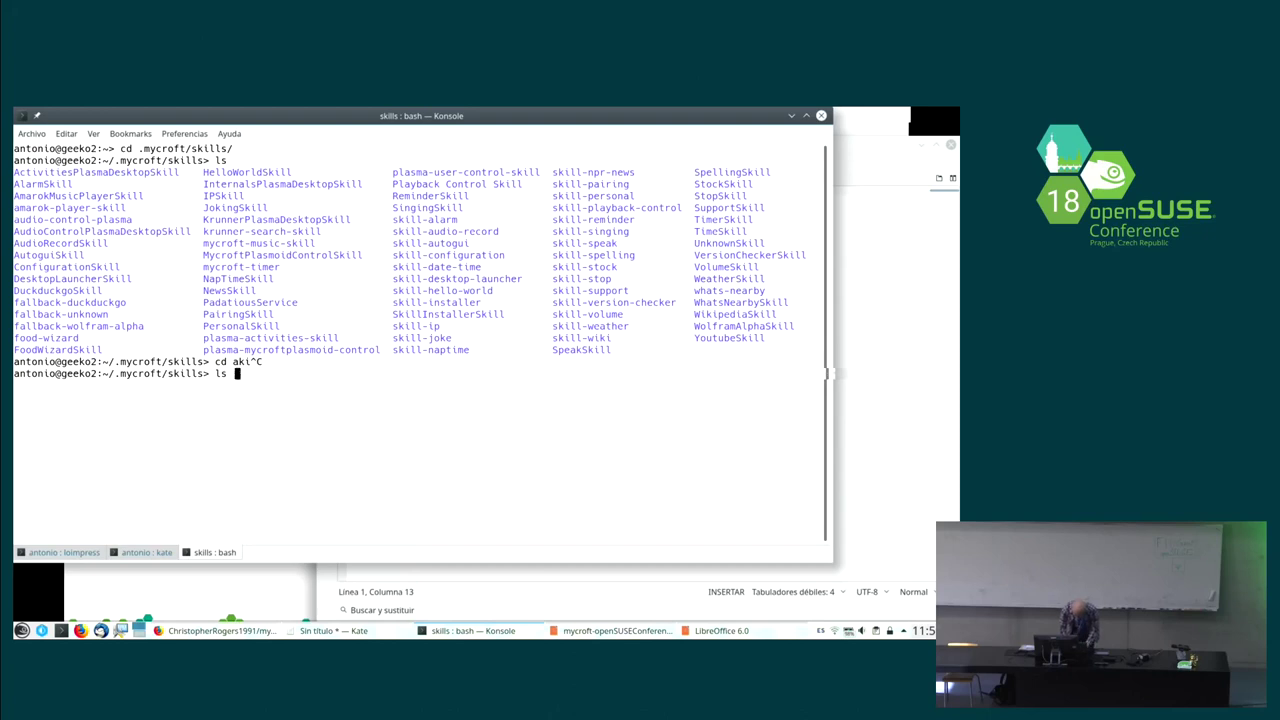
{"action": "type", "text": "skill-wiki/"}
{"action": "key", "text": "Return"}
{"action": "type", "text": "ls"}
{"action": "key", "text": "Return"}
{"action": "type", "text": "cd skill-wiki/"}
{"action": "key", "text": "Return"}
{"action": "type", "text": "ls"}
{"action": "key", "text": "Return"}
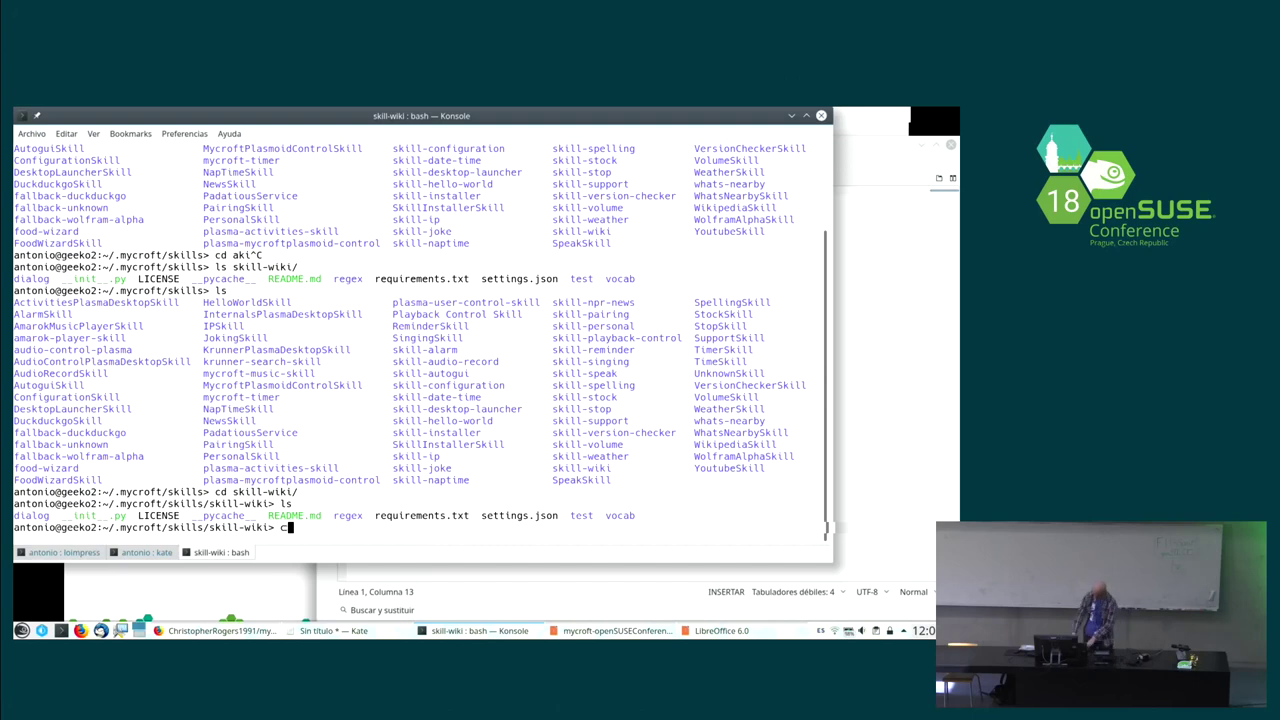
Step: Enlarge the text, then enter skill-wiki's vocab folder and list its contents
{"action": "key", "text": "ctrl+plus"}
{"action": "key", "text": "ctrl+plus"}
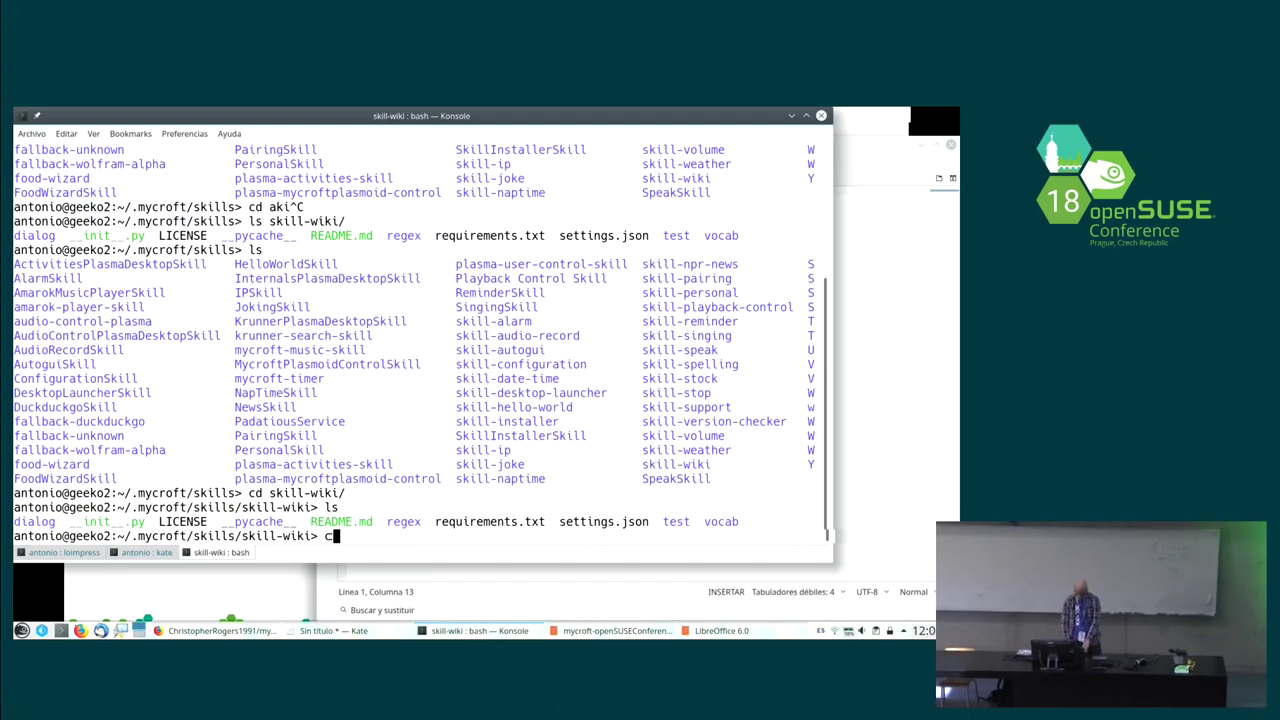
{"action": "double_click", "coordinate": [721, 521]}
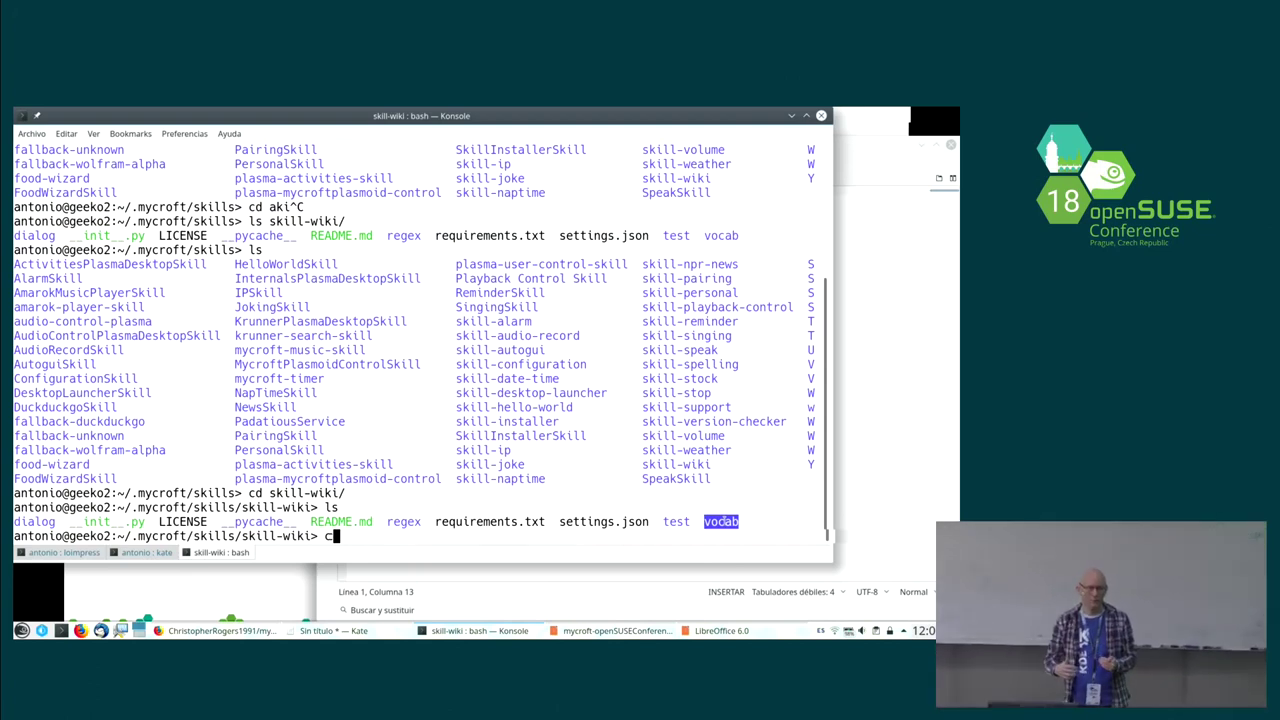
{"action": "type", "text": "d vocab/"}
{"action": "key", "text": "Return"}
{"action": "type", "text": "ls"}
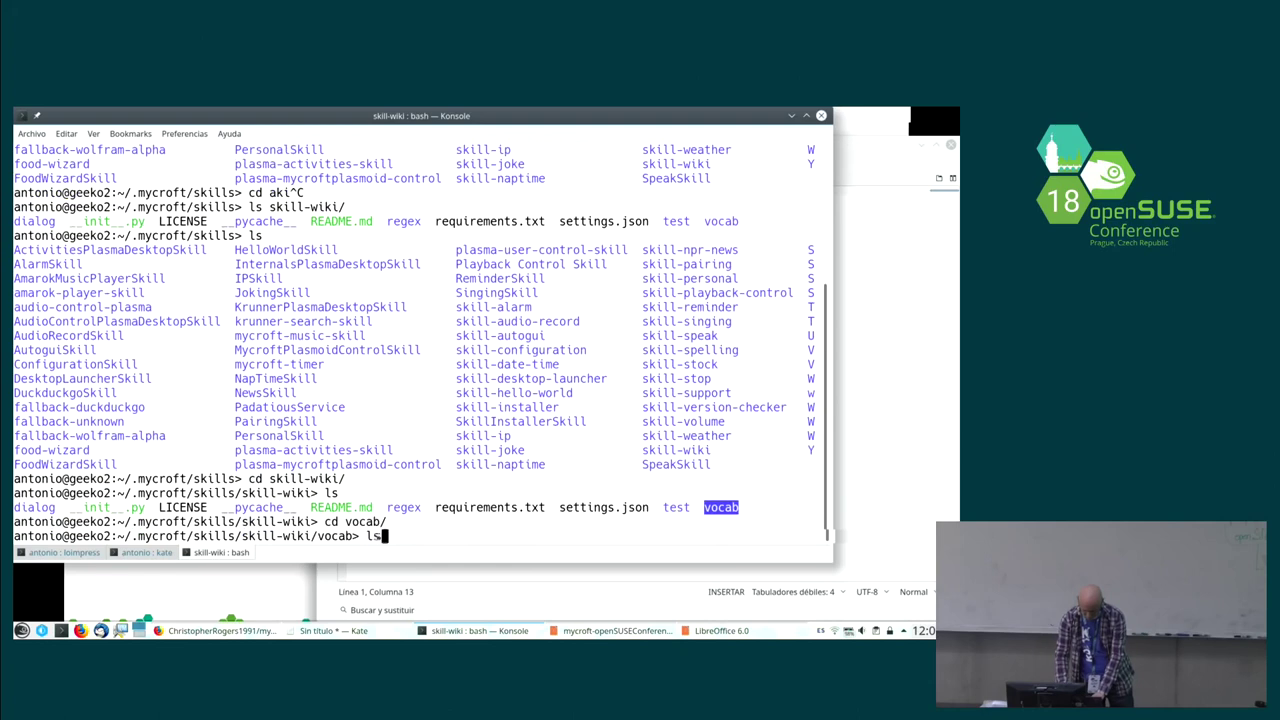
{"action": "key", "text": "Return"}
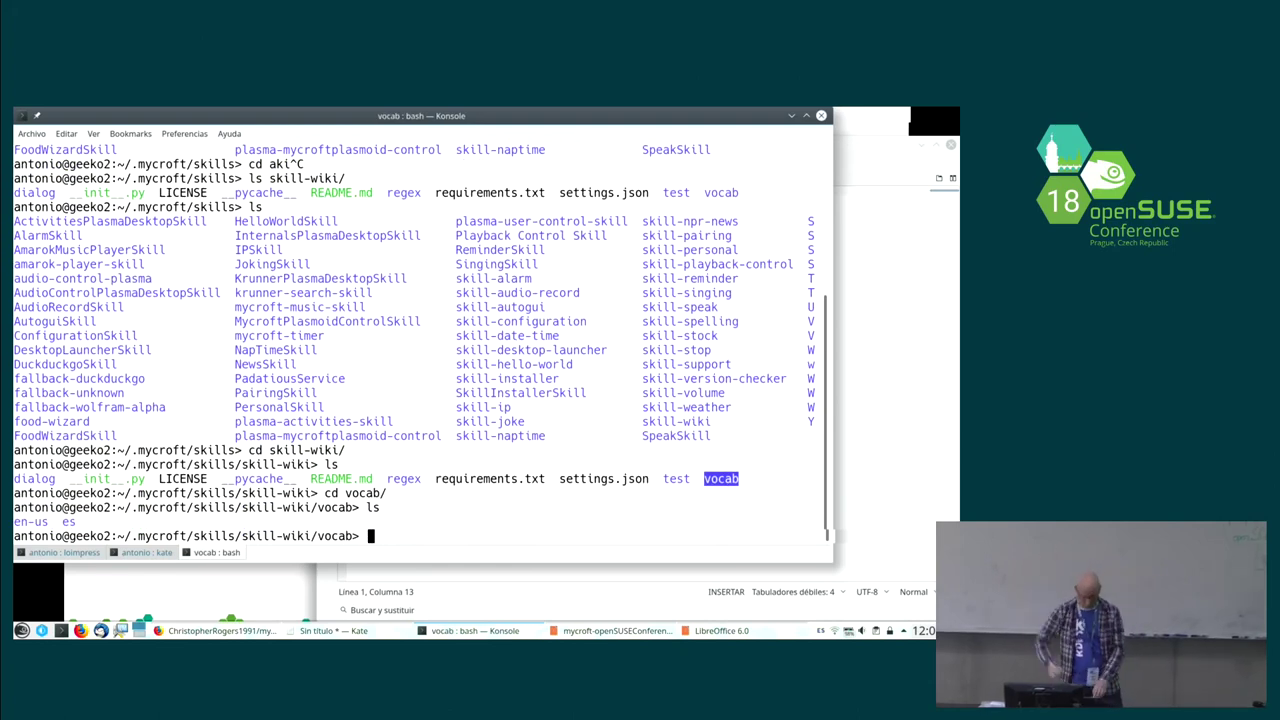
Step: Enter the en-us folder, list More.voc and Wikipedia.voc, and open Wikipedia.voc in vi
{"action": "type", "text": "cd en"}
{"action": "key", "text": "Tab"}
{"action": "key", "text": "Return"}
{"action": "type", "text": "ls"}
{"action": "key", "text": "Return"}
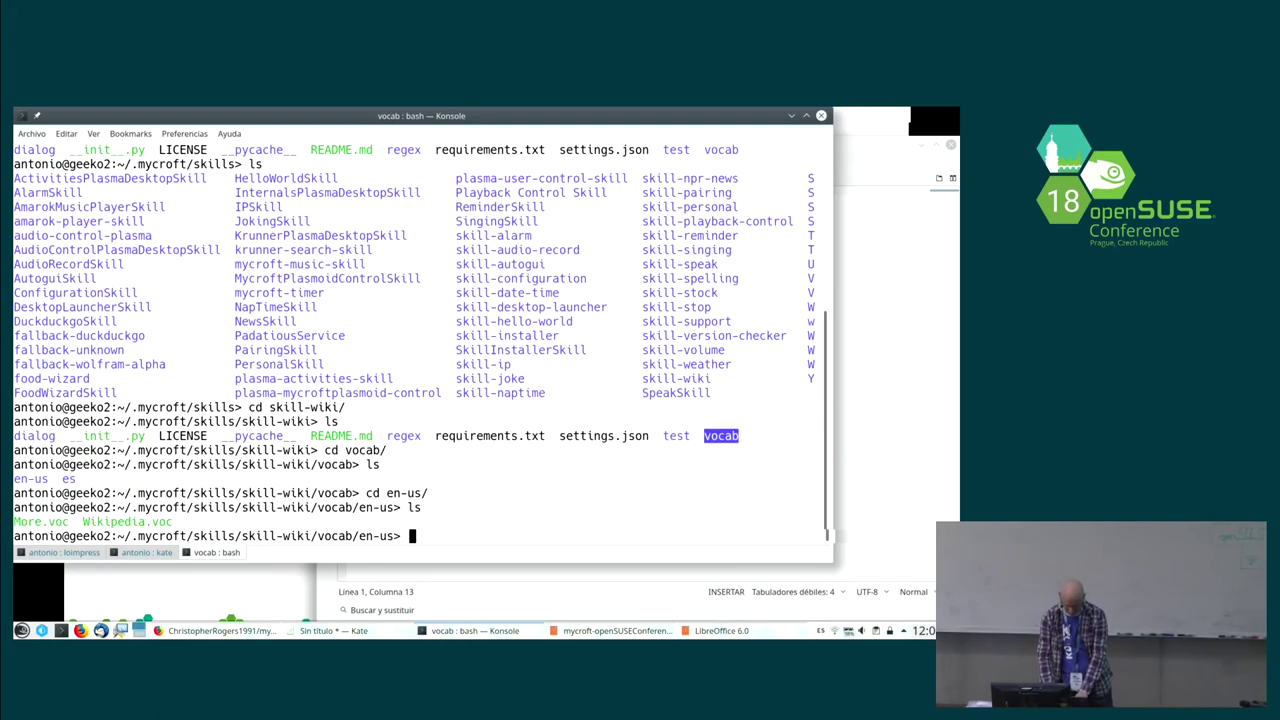
{"action": "type", "text": "vi Wi"}
{"action": "key", "text": "Tab"}
{"action": "key", "text": "Return"}
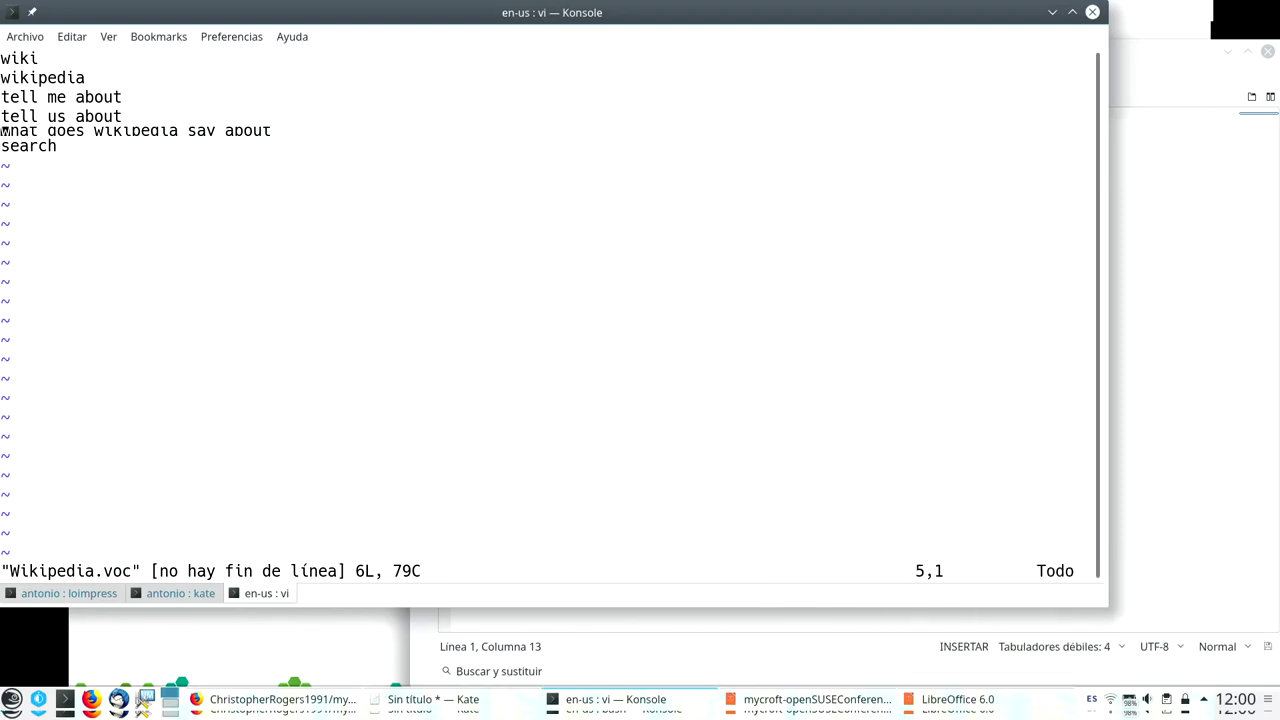
Step: Quit vi with :q after reading the Wikipedia.voc trigger phrases
{"action": "type", "text": ":q"}
{"action": "key", "text": "Return"}
{"action": "type", "text": "cd"}
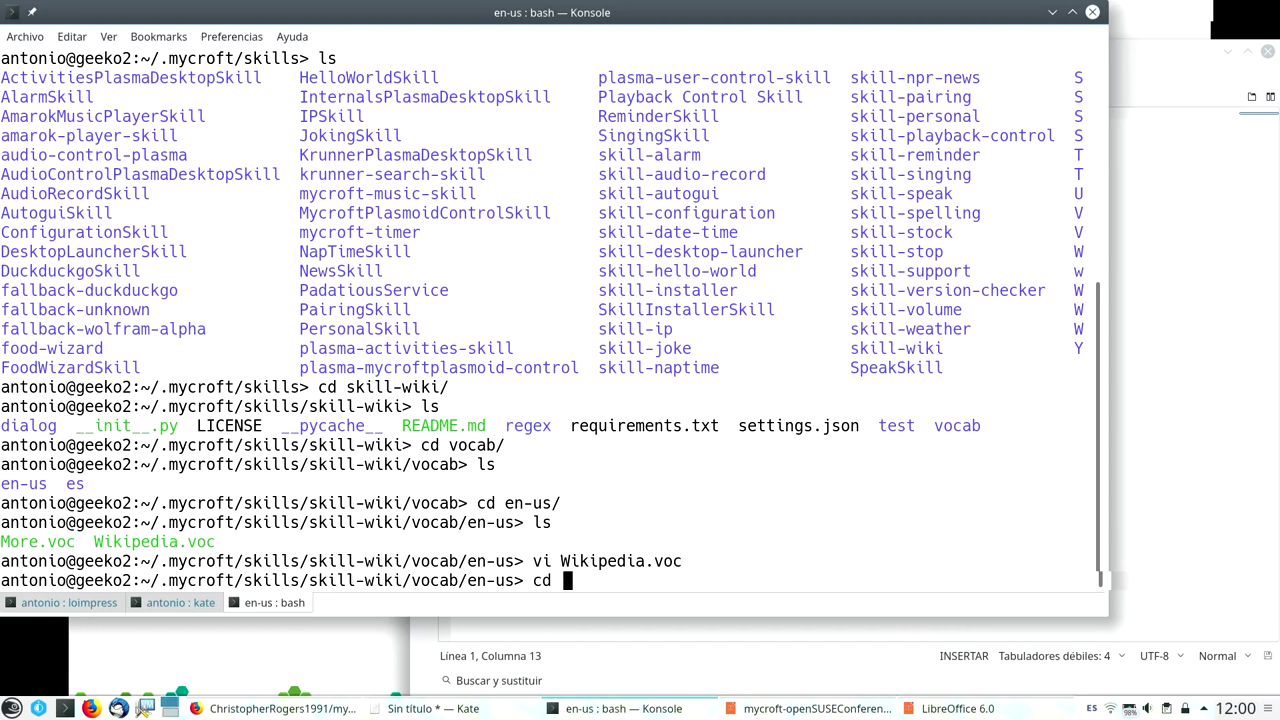
Step: Climb back up to the skills folder and run ls */vocab/ to list each skill's languages
{"action": "type", "text": ".."}
{"action": "key", "text": "Return"}
{"action": "type", "text": "ls"}
{"action": "key", "text": "Return"}
{"action": "type", "text": "cd .."}
{"action": "key", "text": "Return"}
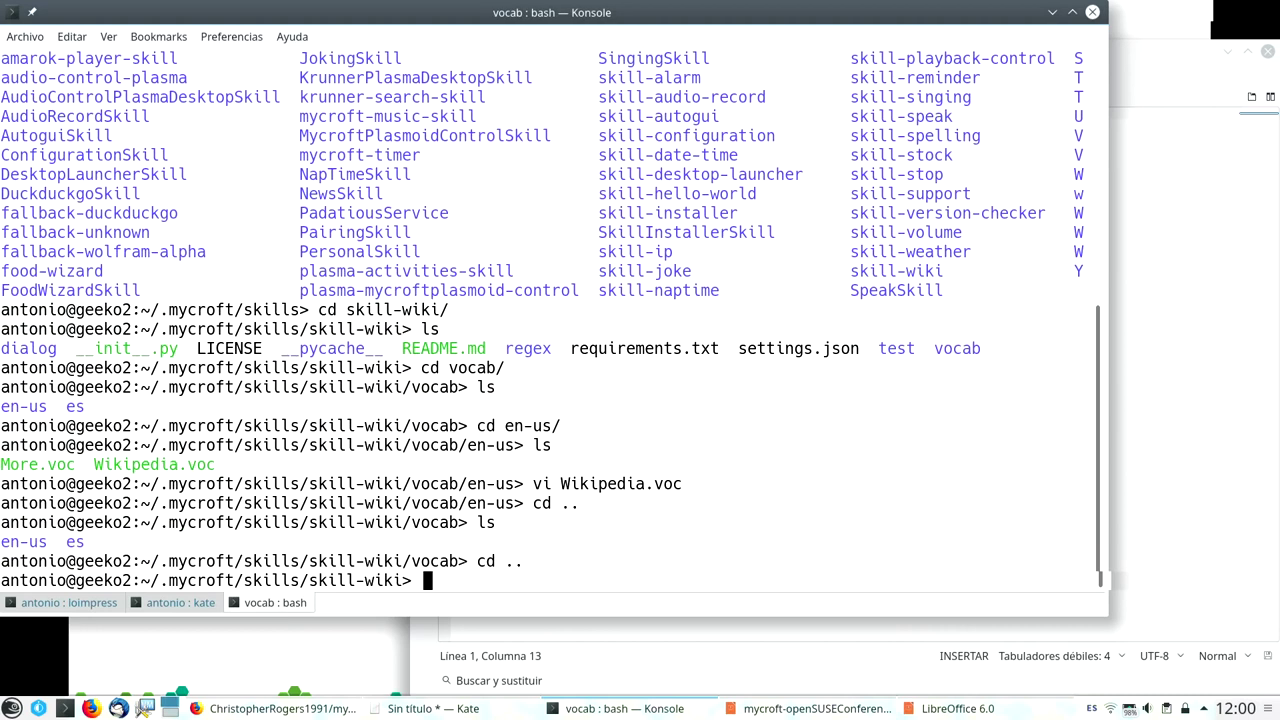
{"action": "type", "text": "ls"}
{"action": "key", "text": "BackSpace"}
{"action": "key", "text": "BackSpace"}
{"action": "key", "text": "BackSpace"}
{"action": "type", "text": "cd .."}
{"action": "key", "text": "Return"}
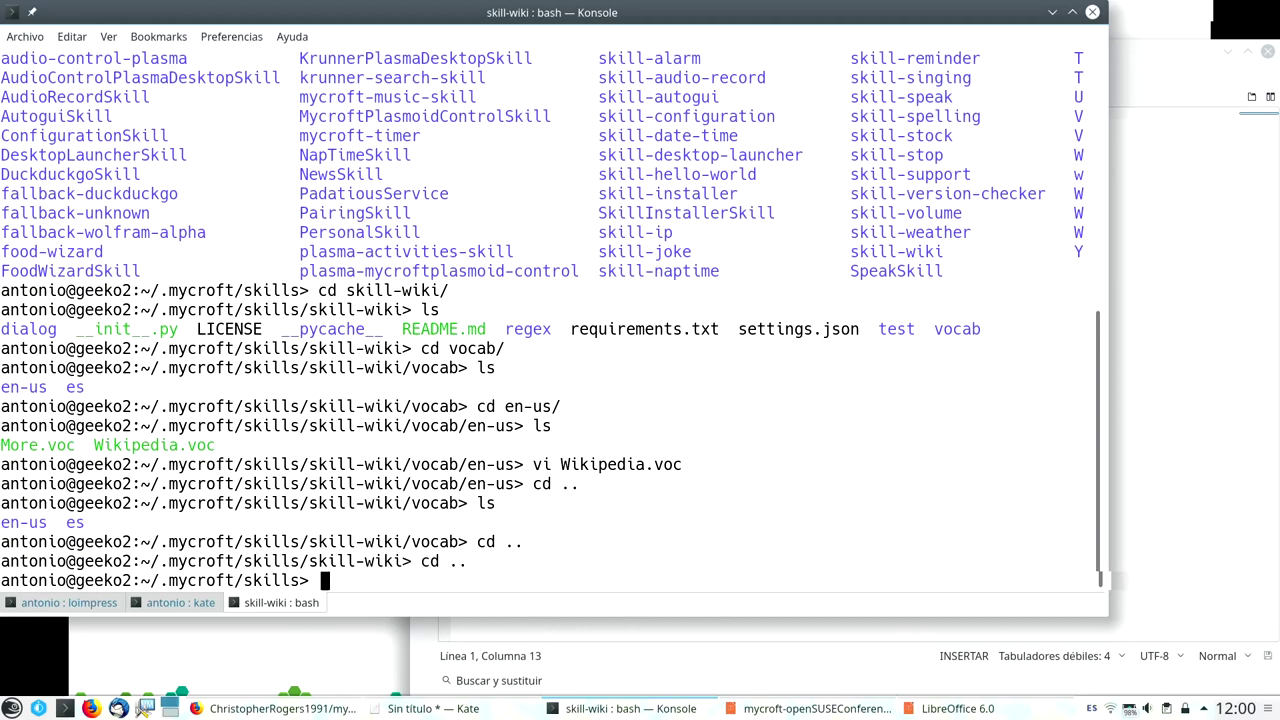
{"action": "type", "text": "ls */v"}
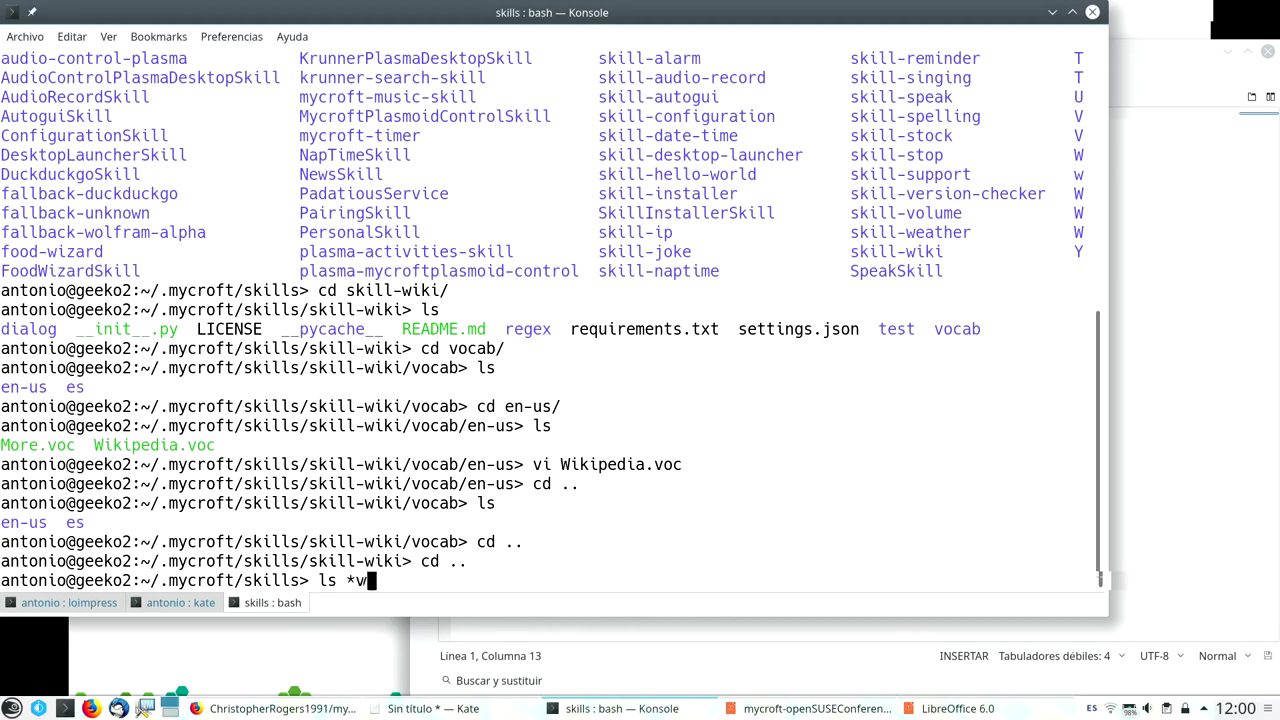
{"action": "type", "text": "ocab/"}
{"action": "key", "text": "Return"}
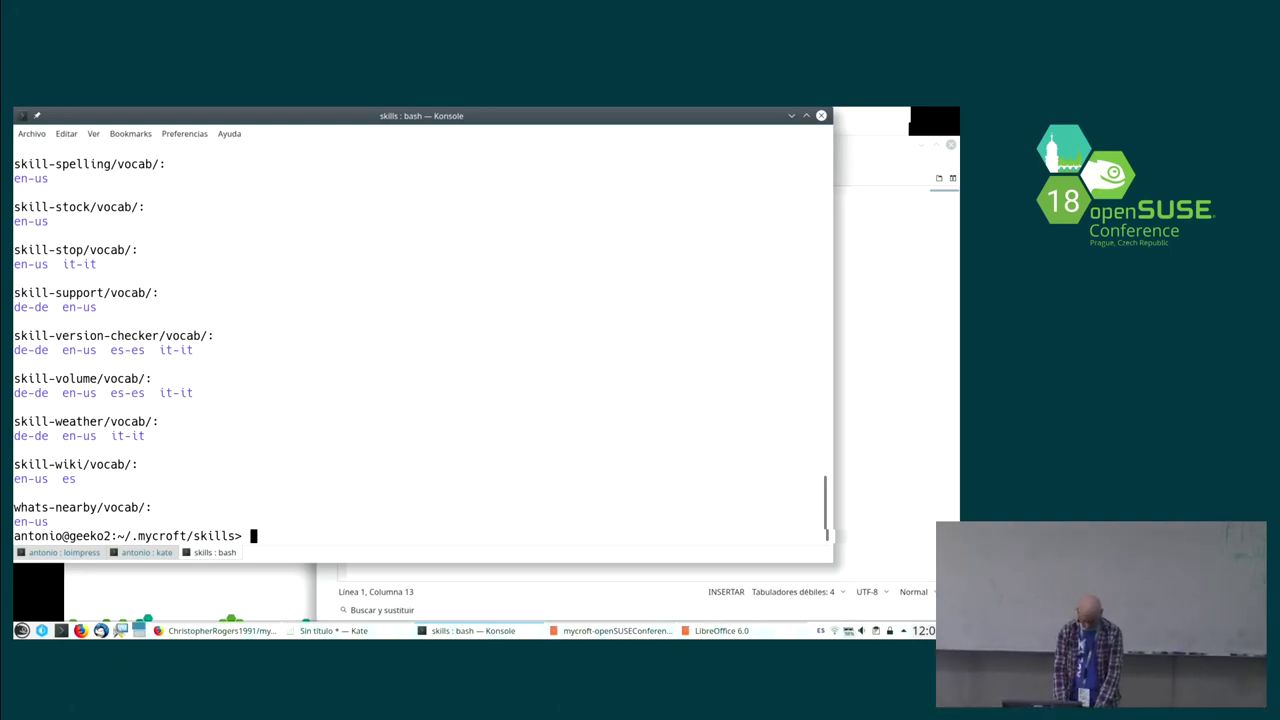
Step: List the skills folder and change into the skill-wiki folder
{"action": "type", "text": "ls"}
{"action": "key", "text": "Return"}
{"action": "type", "text": "cd  "}
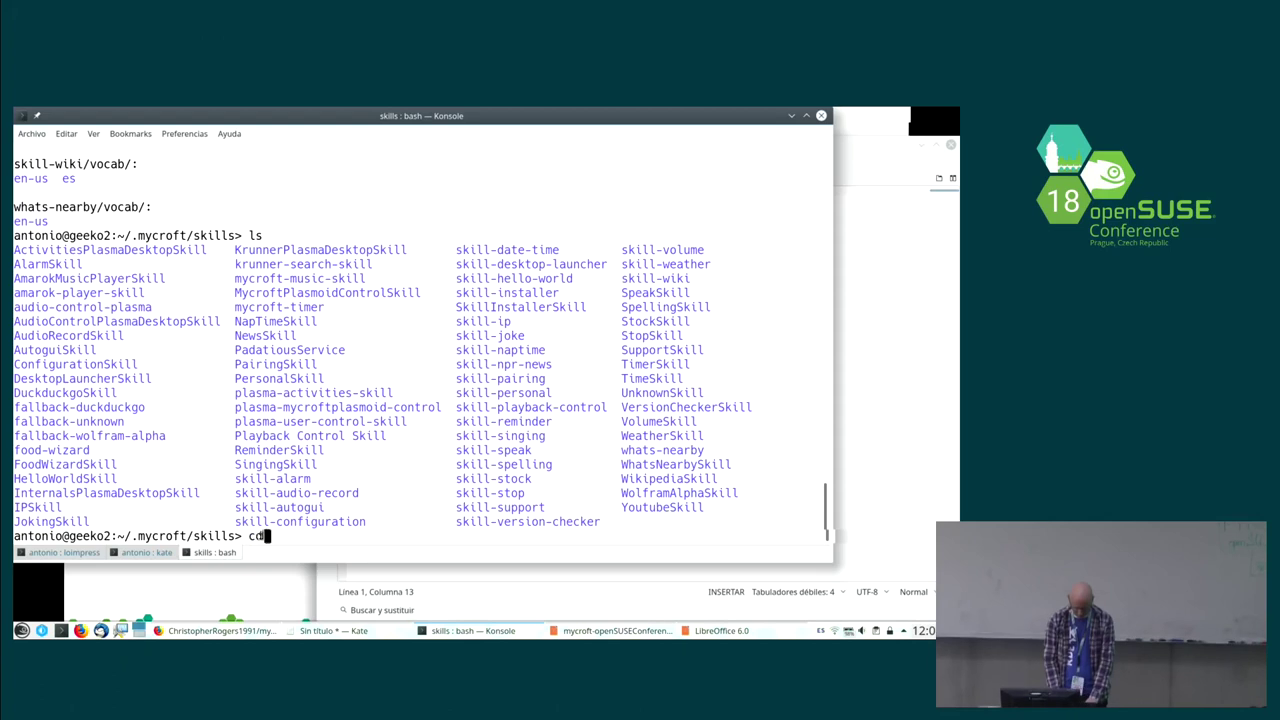
{"action": "type", "text": "sk"}
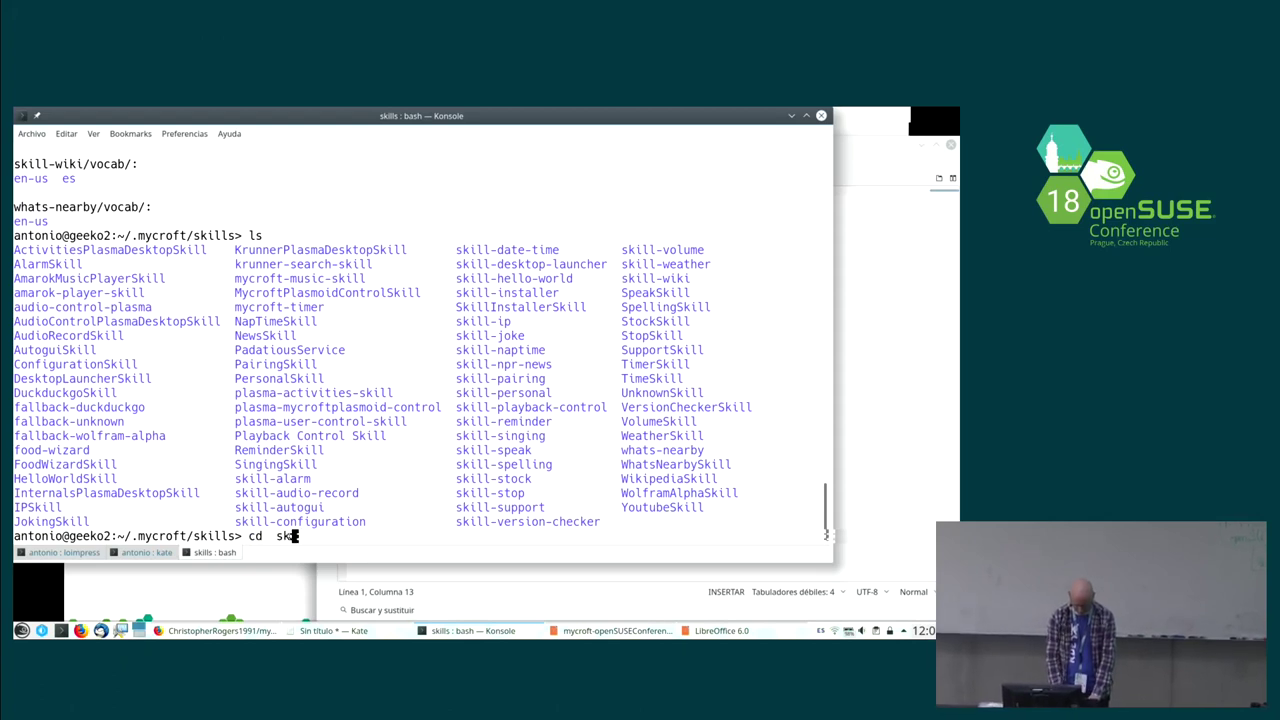
{"action": "type", "text": "siill-wiki/"}
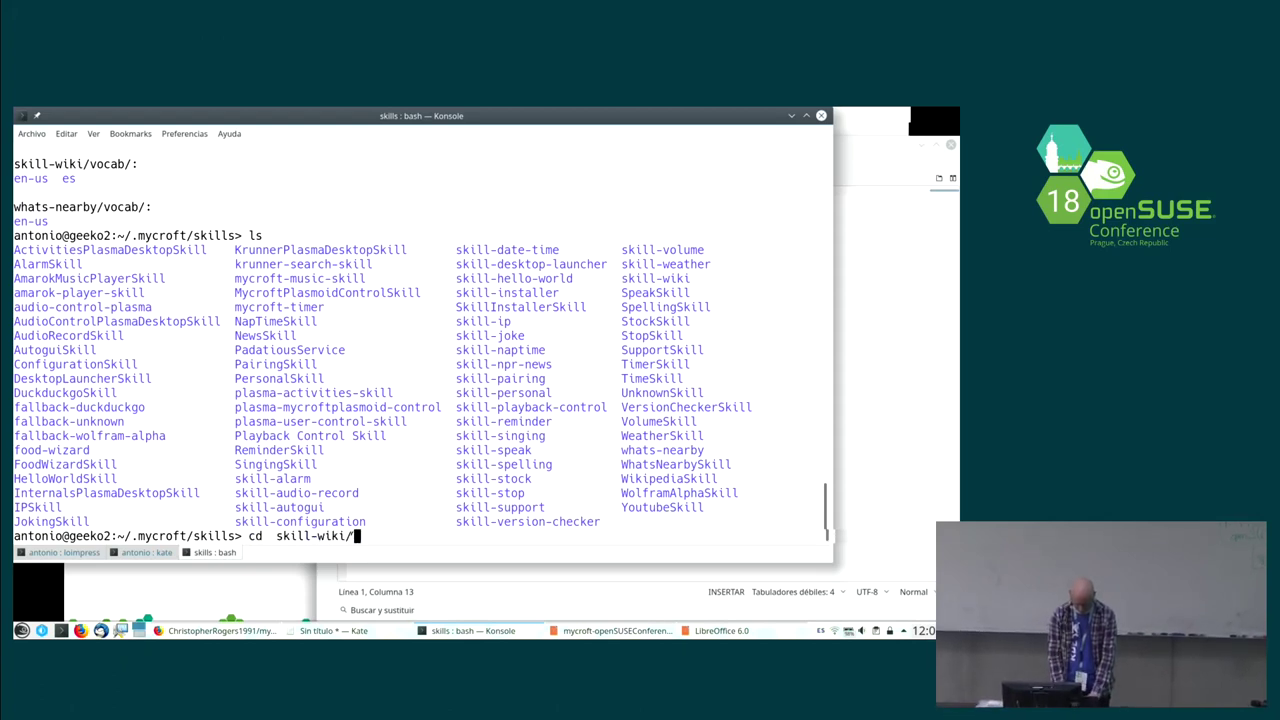
{"action": "key", "text": "Return"}
{"action": "type", "text": "ls"}
{"action": "key", "text": "Return"}
Step: Browse dialog/en-us in vi, read no entry found.dialog, then quit vi
{"action": "type", "text": "vi d"}
{"action": "key", "text": "Tab"}
{"action": "key", "text": "Tab"}
{"action": "key", "text": "Tab"}
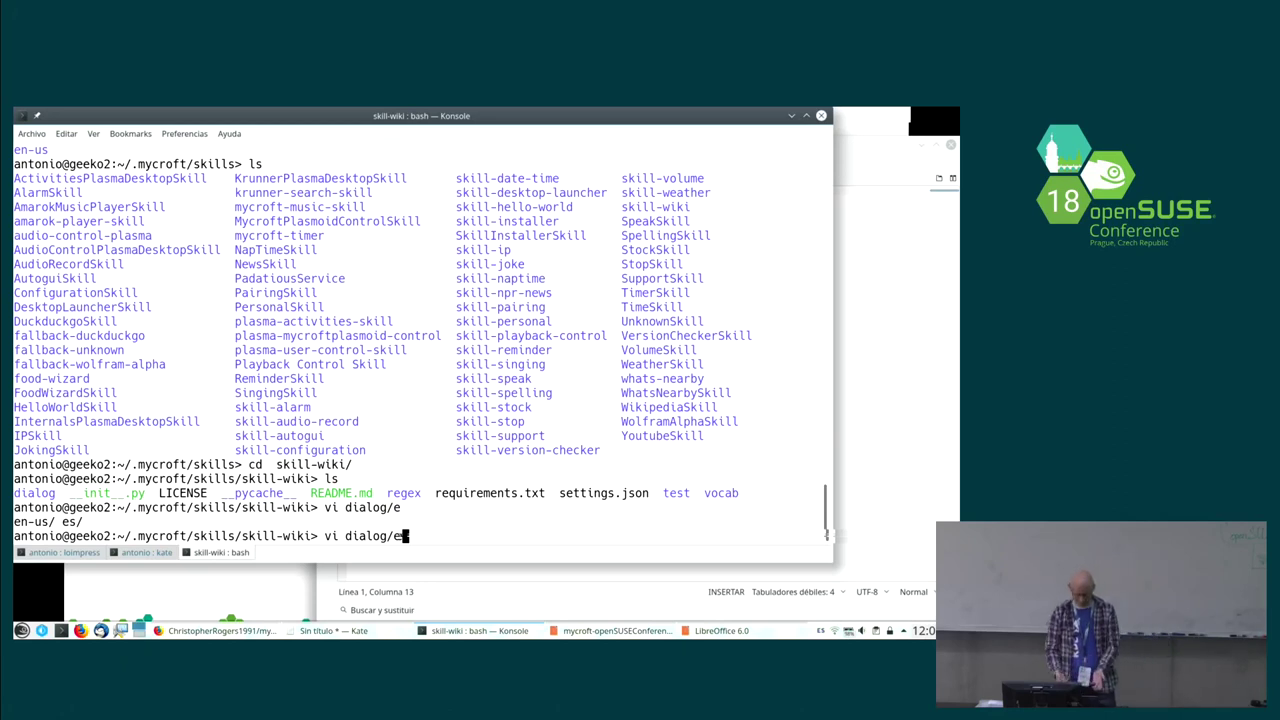
{"action": "type", "text": "n"}
{"action": "key", "text": "Tab"}
{"action": "key", "text": "Return"}
{"action": "key", "text": "Down"}
{"action": "key", "text": "Down"}
{"action": "key", "text": "Down"}
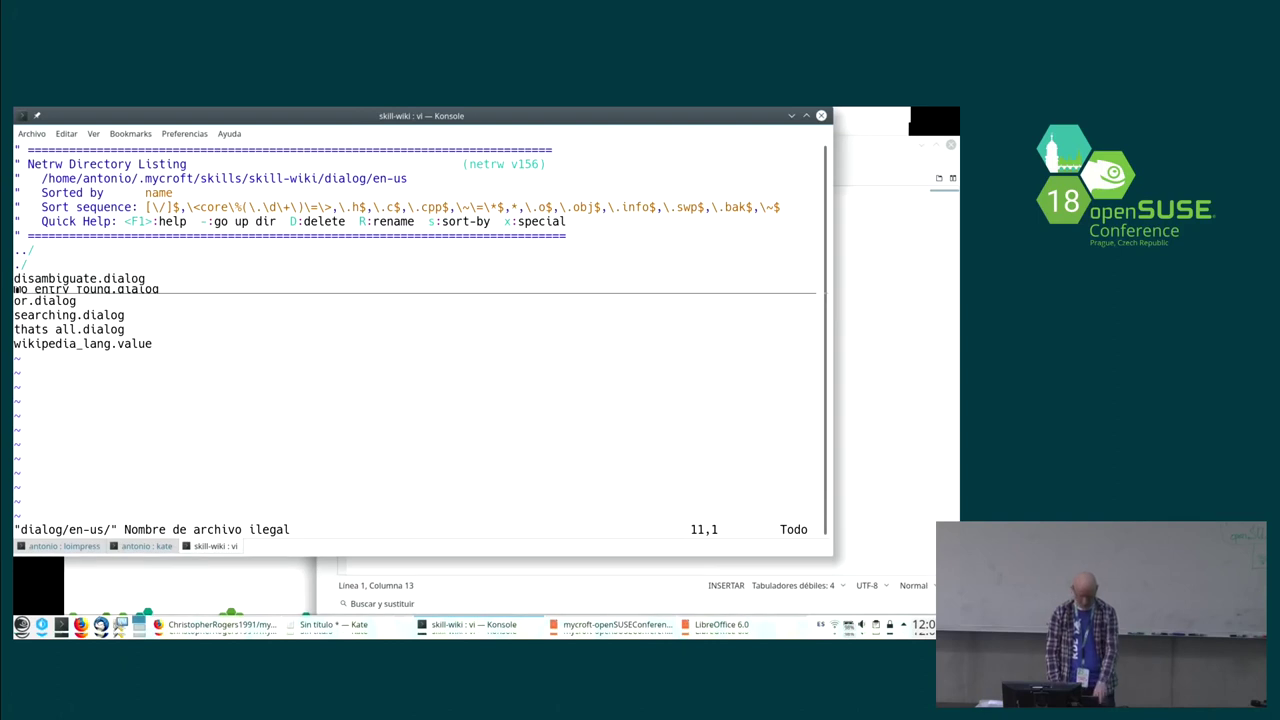
{"action": "key", "text": "Return"}
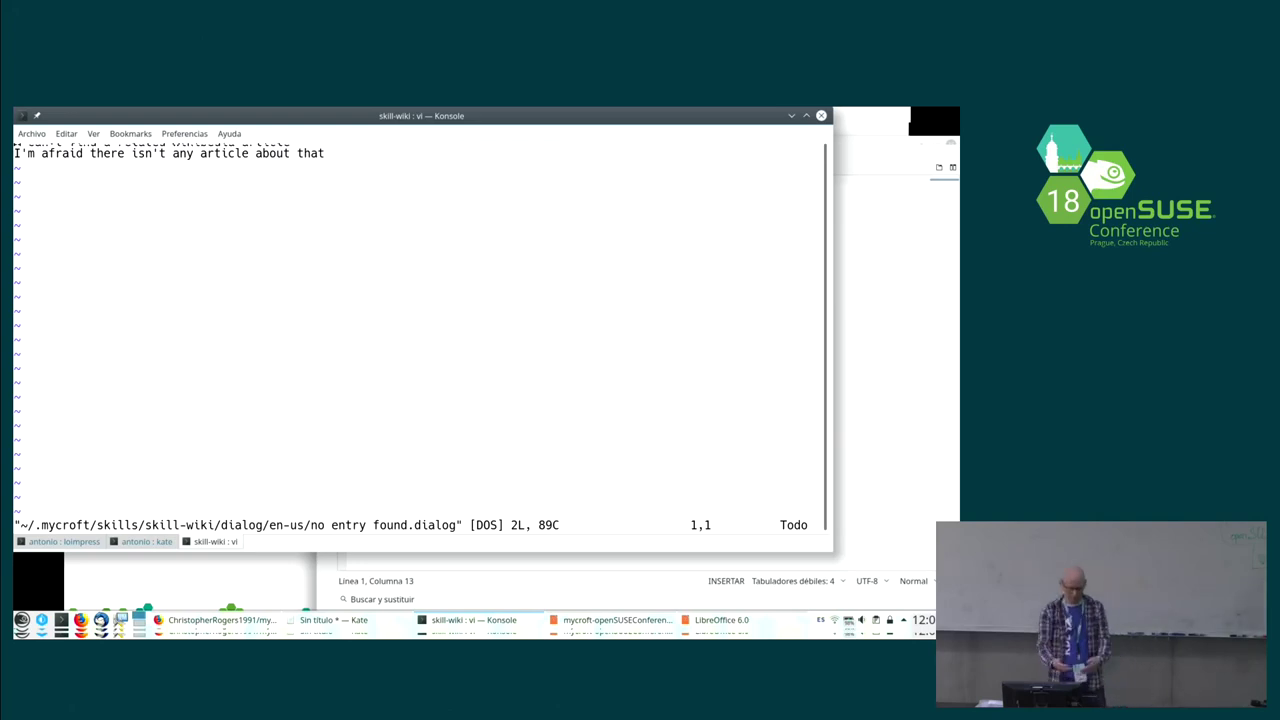
{"action": "type", "text": ":q"}
{"action": "key", "text": "Return"}
Step: Open regex/en-us/article.title.rx in vi
{"action": "type", "text": "cd"}
{"action": "key", "text": "BackSpace"}
{"action": "key", "text": "BackSpace"}
{"action": "key", "text": "BackSpace"}
{"action": "type", "text": "vi regex/en"}
{"action": "key", "text": "Tab"}
{"action": "key", "text": "Tab"}
{"action": "key", "text": "Return"}
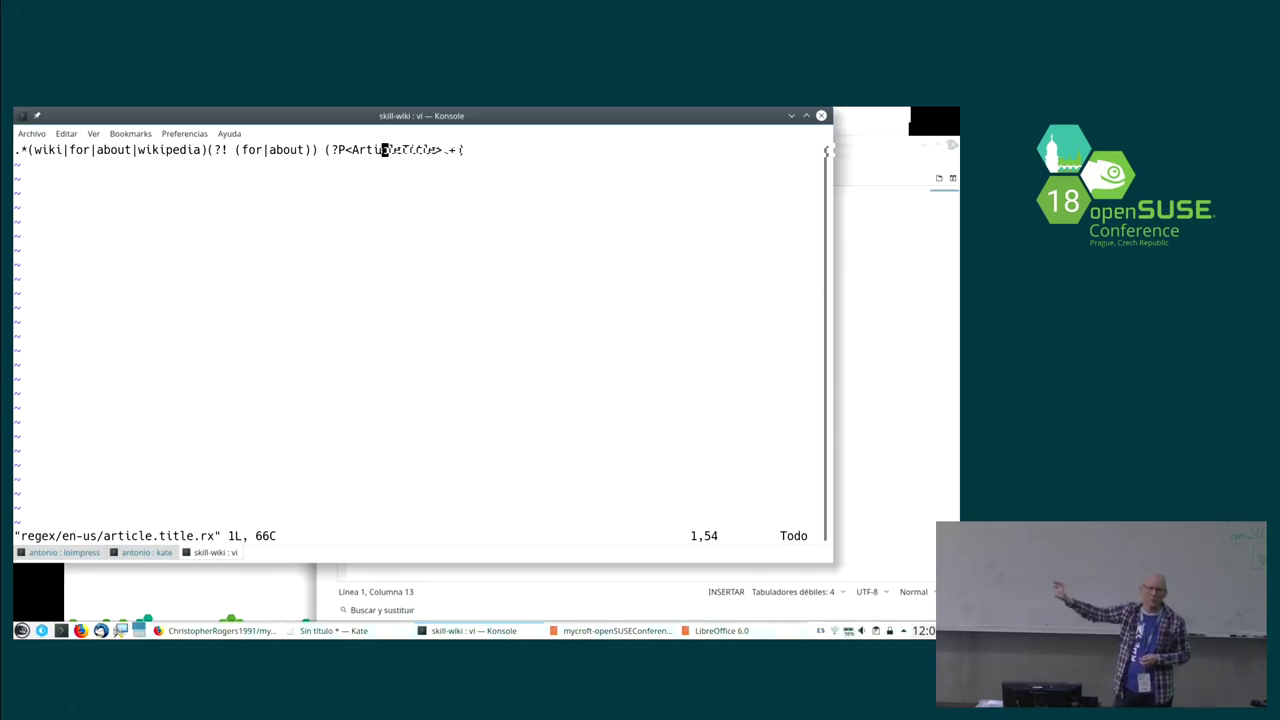
Step: Quit vi with :q after reviewing the article.title.rx regular expression
{"action": "type", "text": ":q"}
{"action": "key", "text": "Return"}
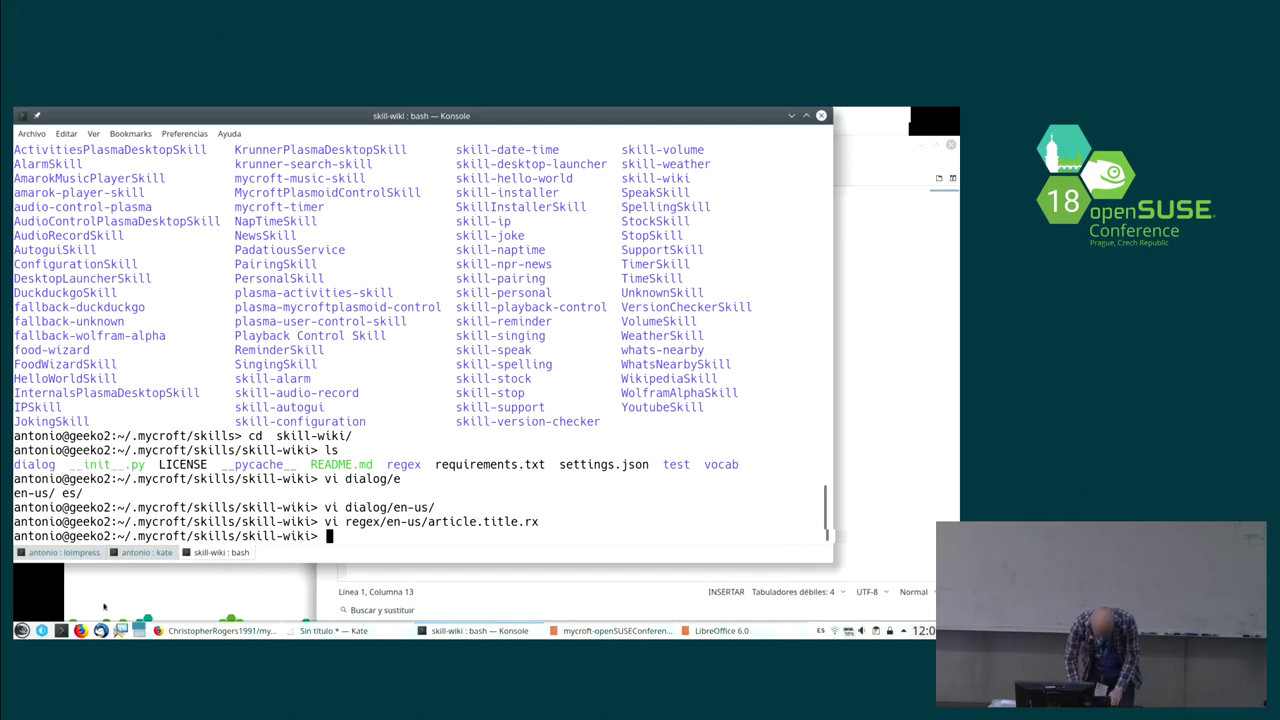
Step: Show the Thanks slide, then close the skill-wiki shell tab with Ctrl+D
{"action": "key", "text": "alt+Tab"}
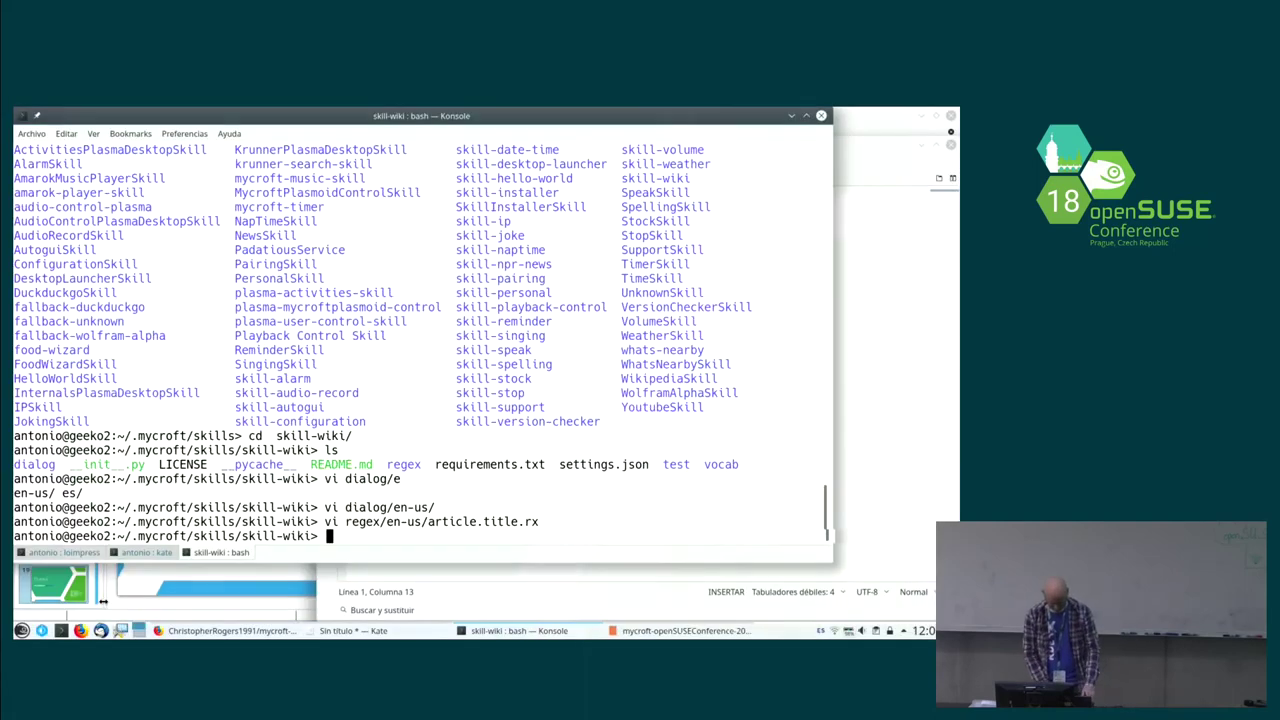
{"action": "key", "text": "ctrl+d"}
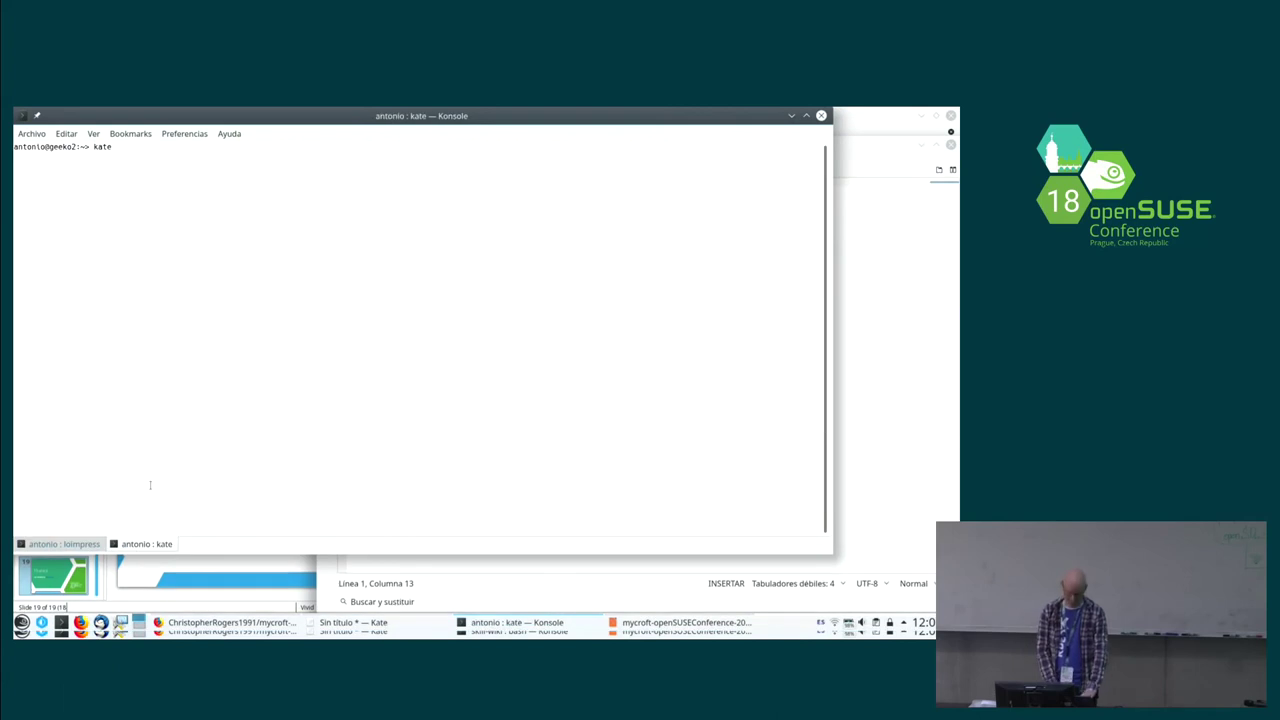